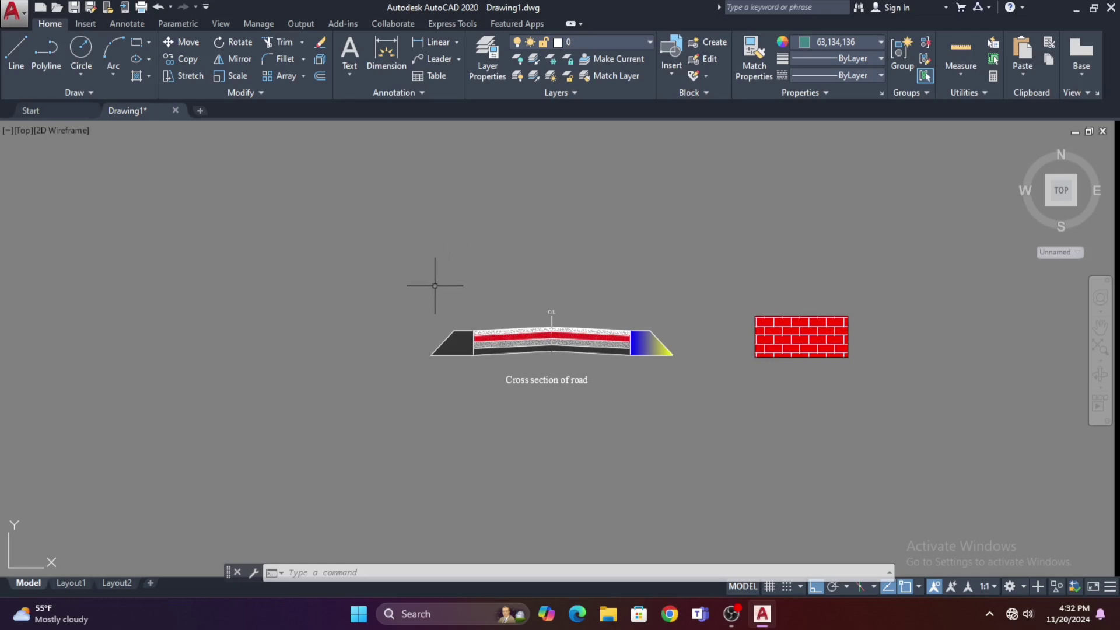
Examine the road cross section with its layer hatches, the brick-hatched rectangle and the overall arrangement of the drawings.
middle_click_drag(435, 288, 435, 282)
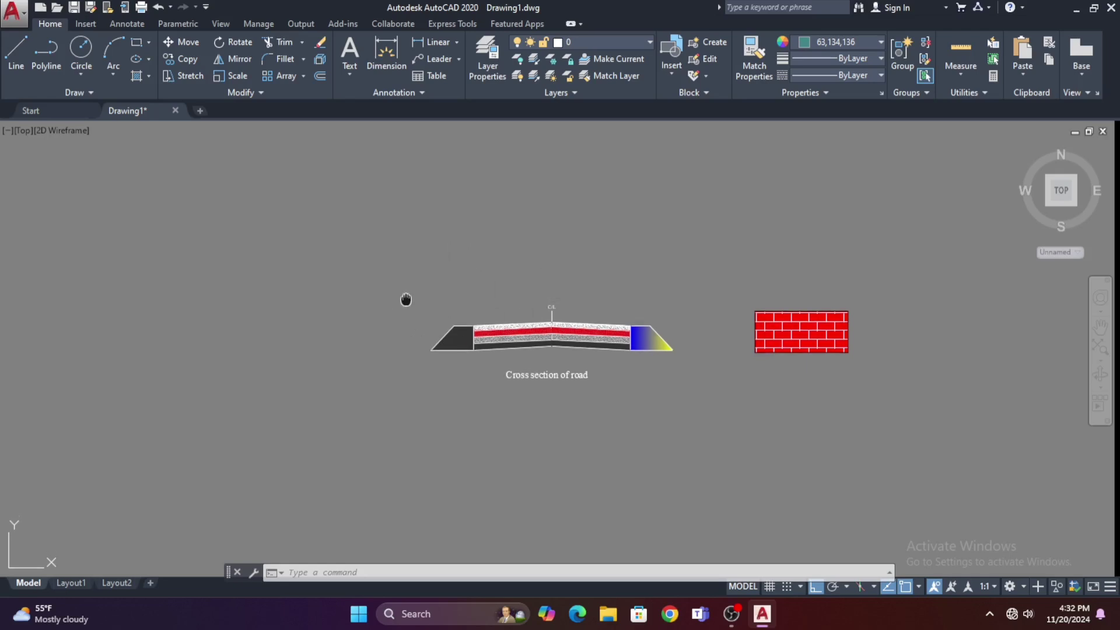
scroll(407, 334, "up", 3)
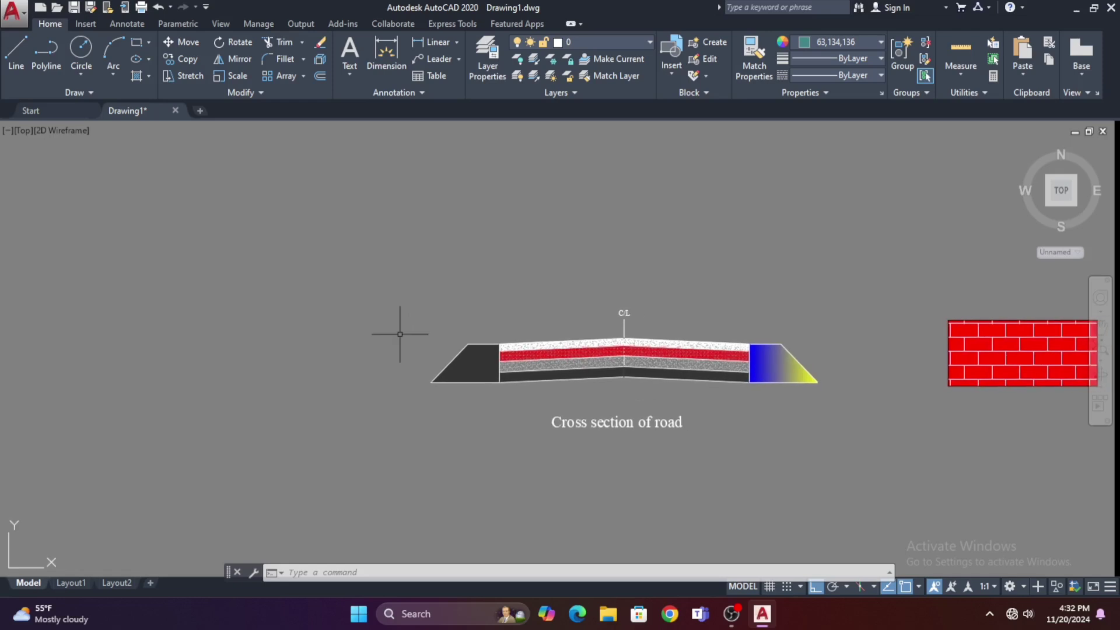
scroll(400, 333, "up", 2)
middle_click_drag(400, 332, 267, 323)
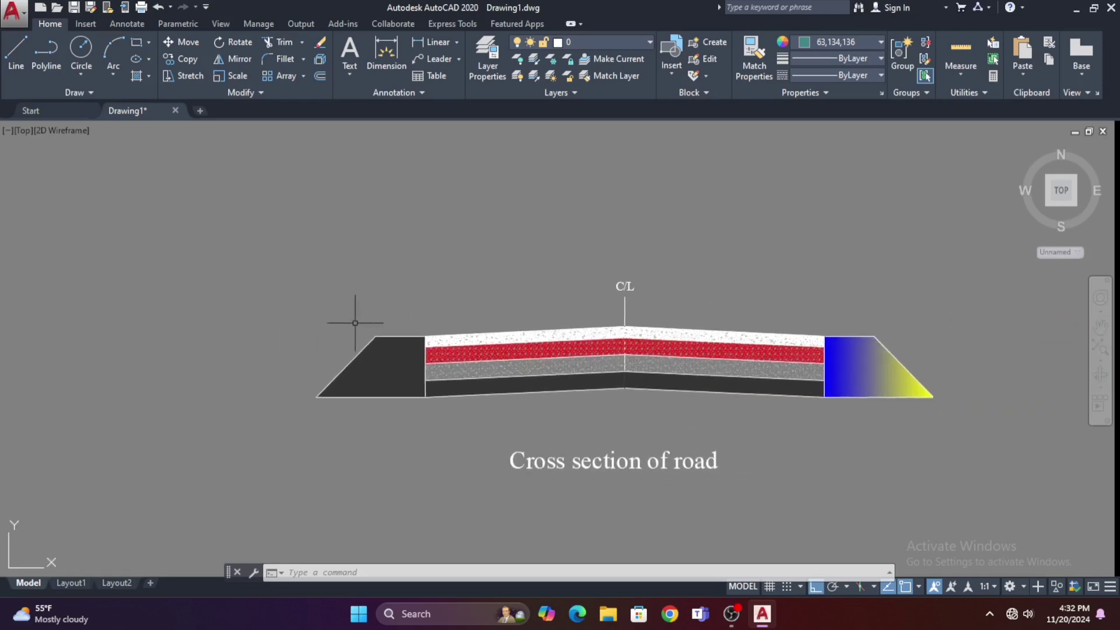
mouse_move(358, 317)
middle_mouse_down()
mouse_move(267, 313)
mouse_move(192, 290)
middle_mouse_up()
scroll(276, 309, "up", 2)
scroll(225, 281, "down", 2)
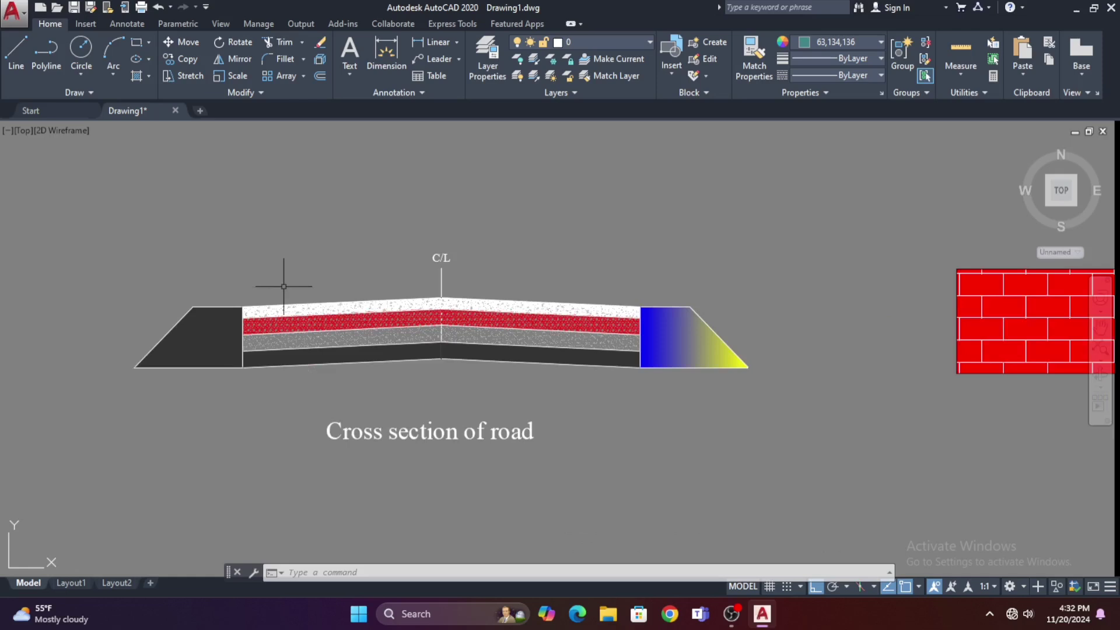
scroll(283, 286, "up", 2)
mouse_move(293, 283)
middle_mouse_down()
mouse_move(328, 278)
mouse_move(331, 260)
middle_mouse_up()
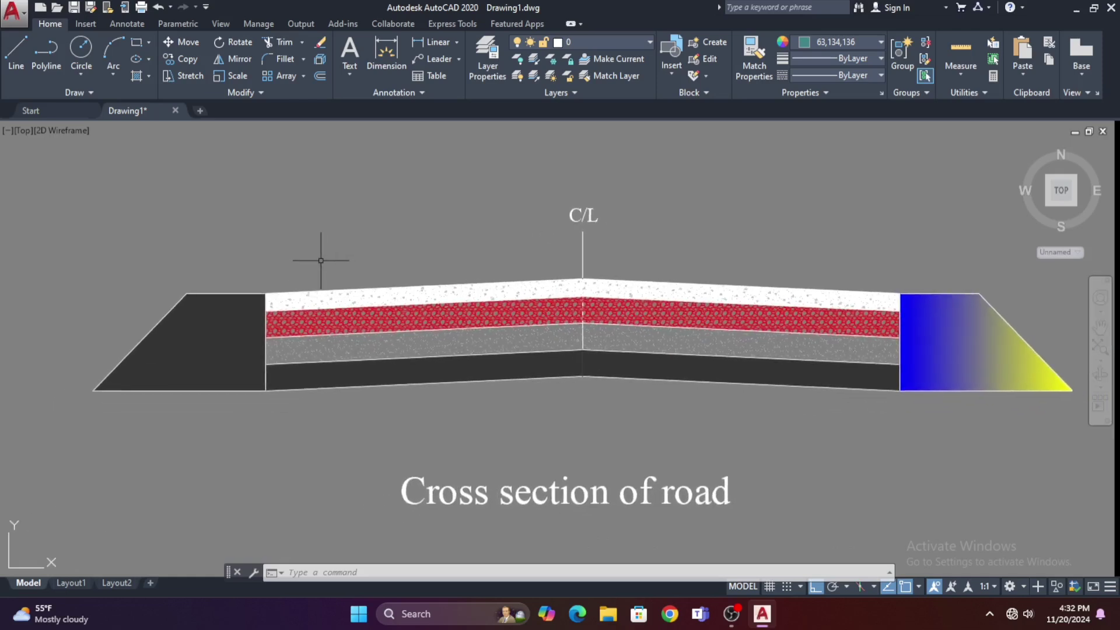
middle_click_drag(376, 250, 350, 256)
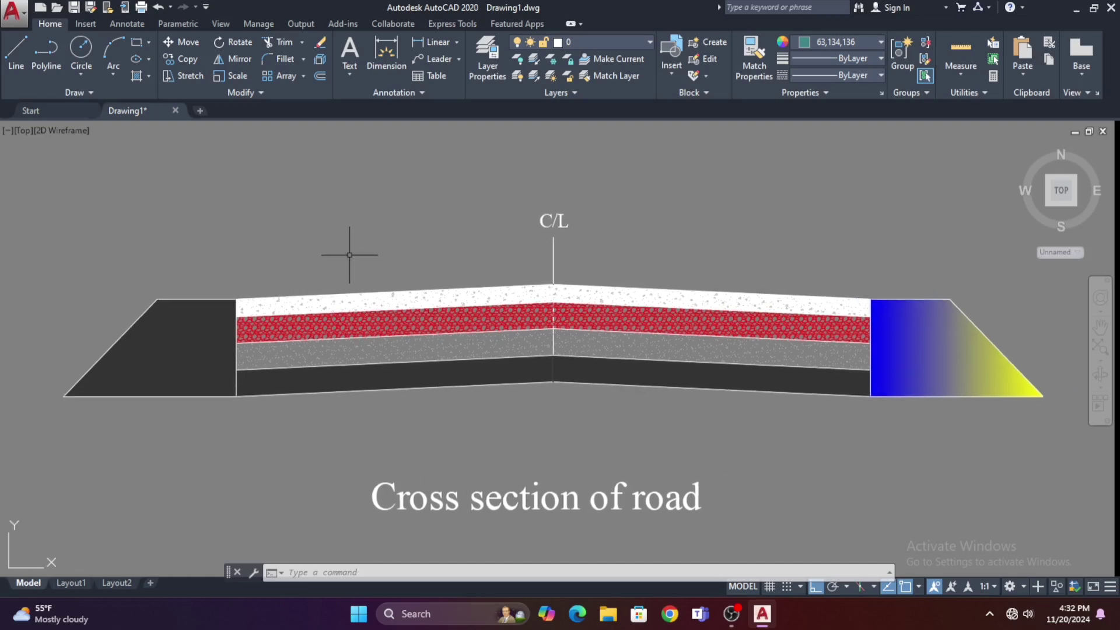
scroll(540, 278, "down", 2)
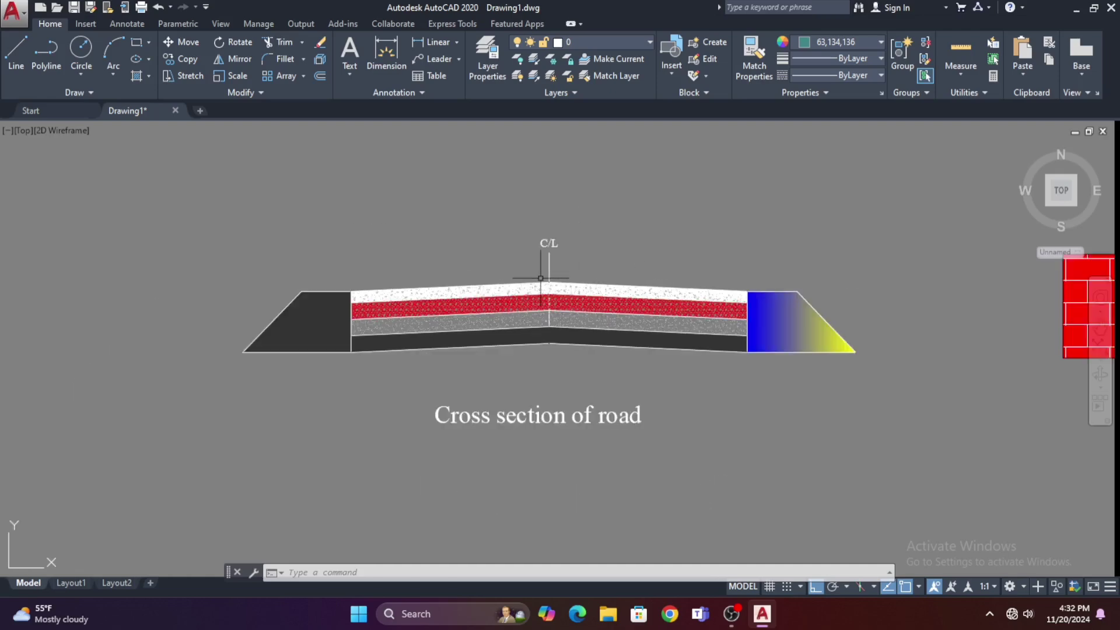
middle_click_drag(541, 279, 530, 275)
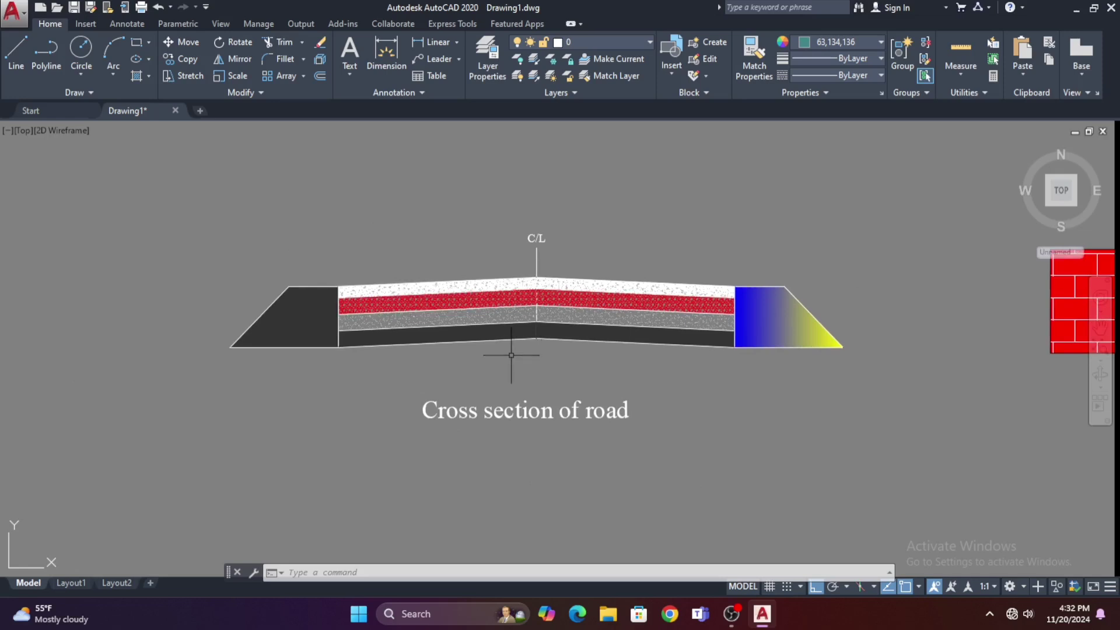
mouse_move(518, 357)
middle_mouse_down()
mouse_move(491, 344)
mouse_move(448, 349)
middle_mouse_up()
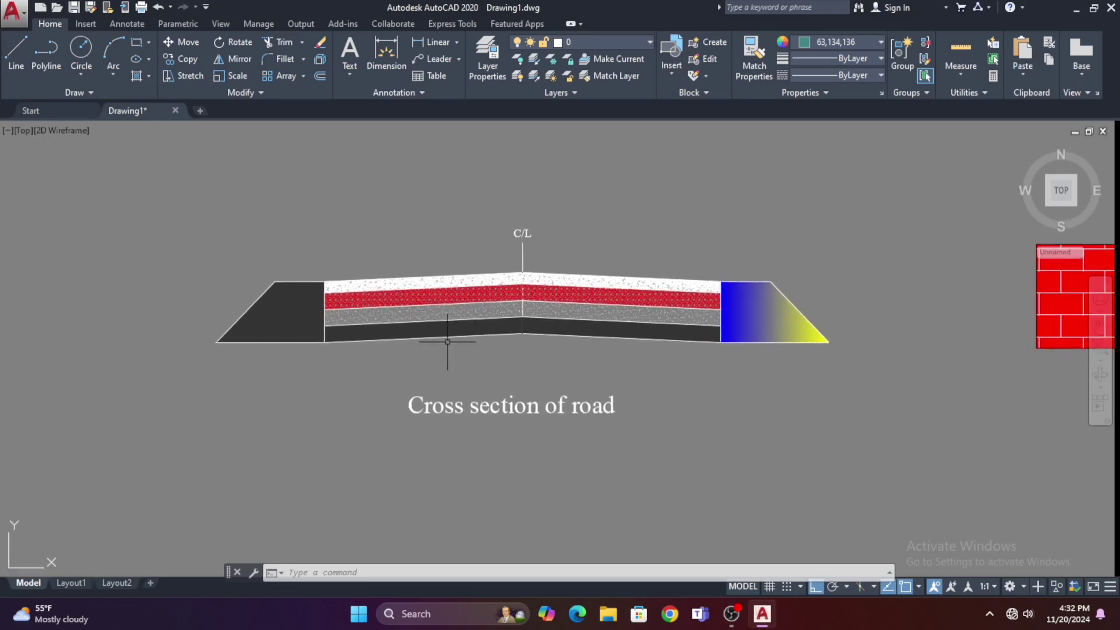
middle_click_drag(448, 341, 454, 343)
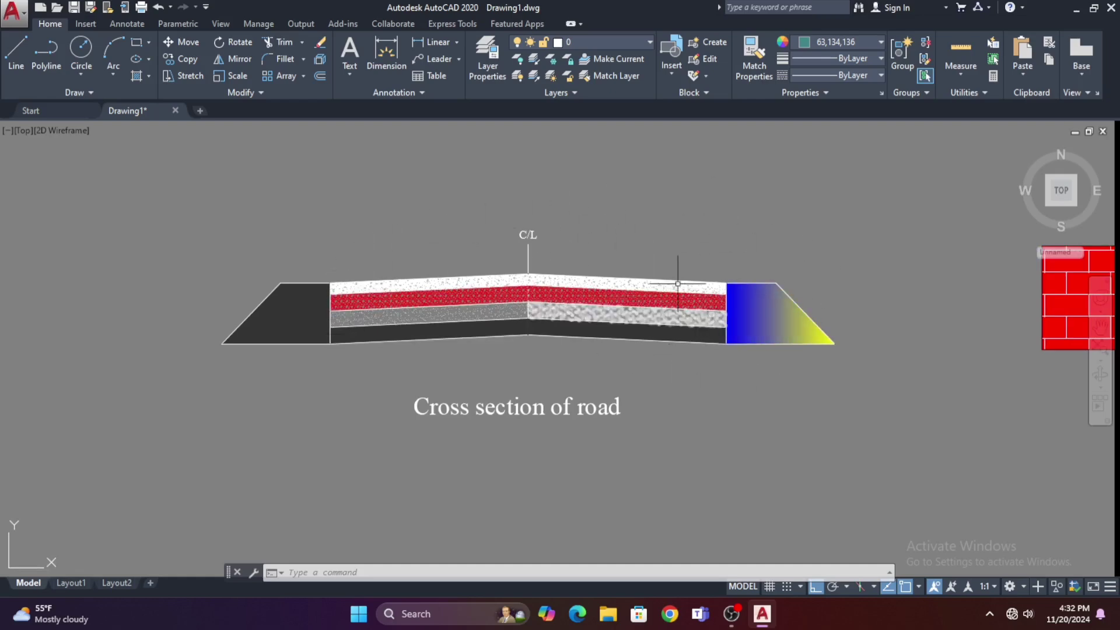
scroll(416, 272, "down", 3)
scroll(416, 272, "down", 5)
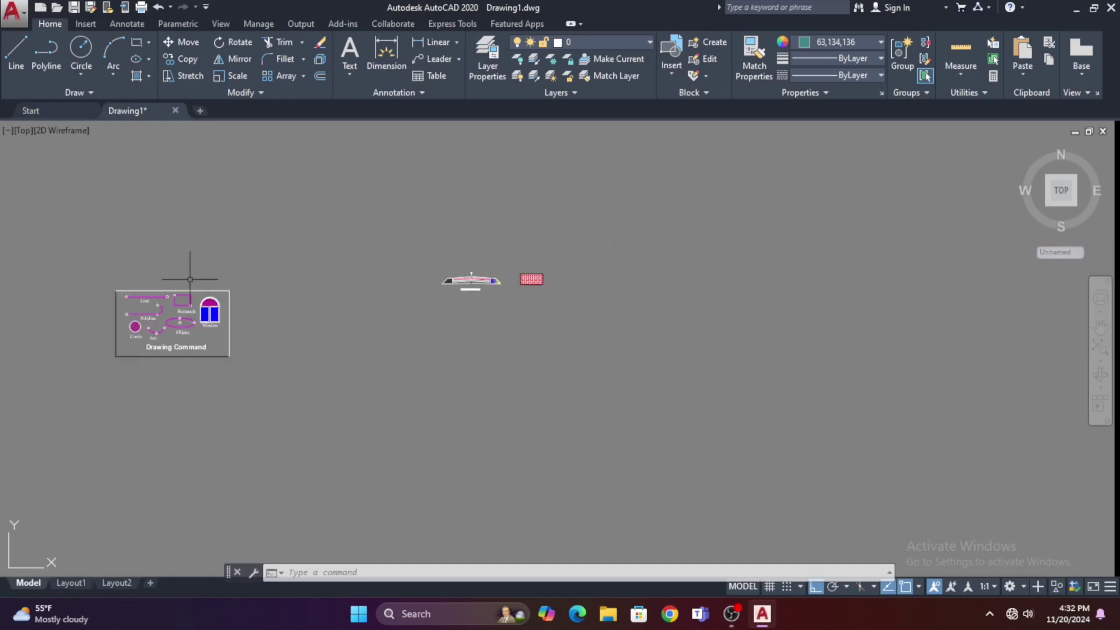
middle_click_drag(287, 281, 381, 301)
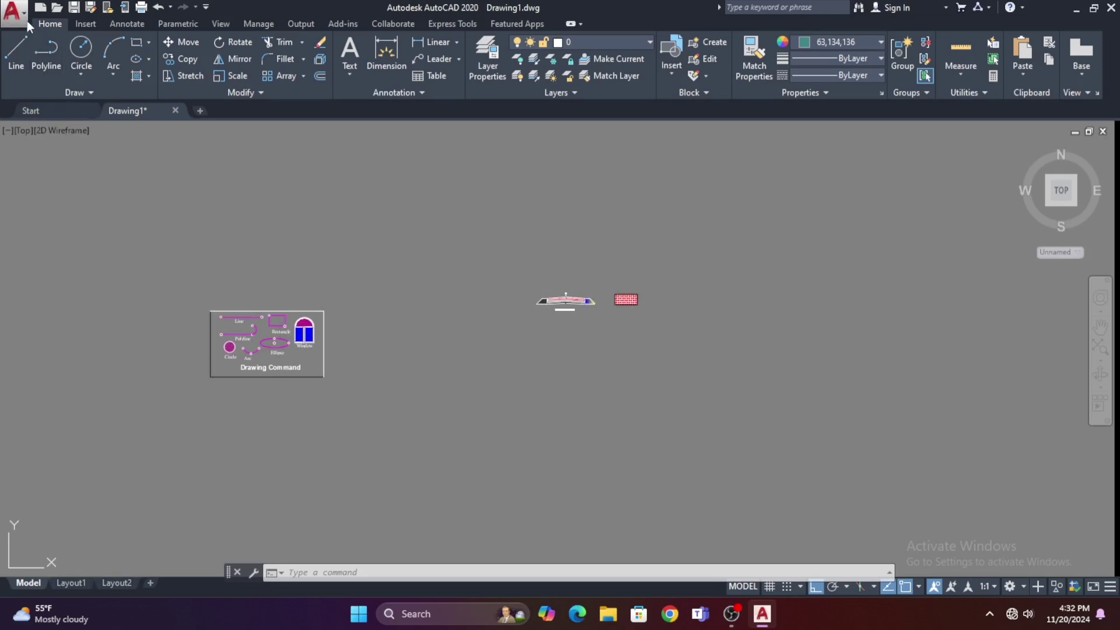
Save the drawing to the Desktop as Drawing1 in AutoCAD 2007/LT2007 format and check the file on the Windows desktop.
left_click(13, 10)
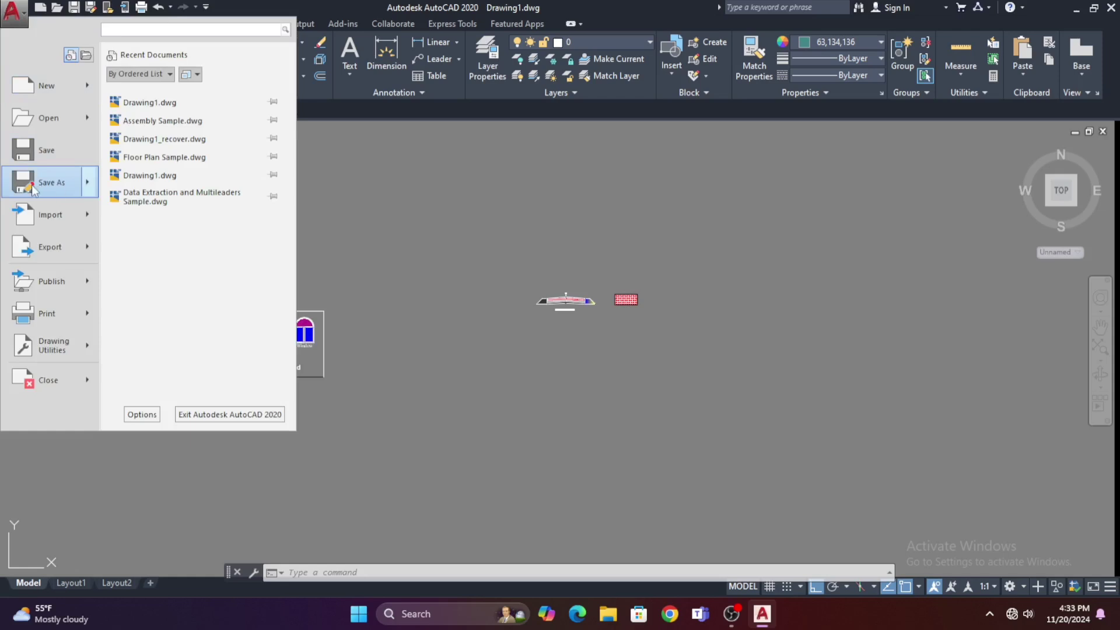
left_click(72, 185)
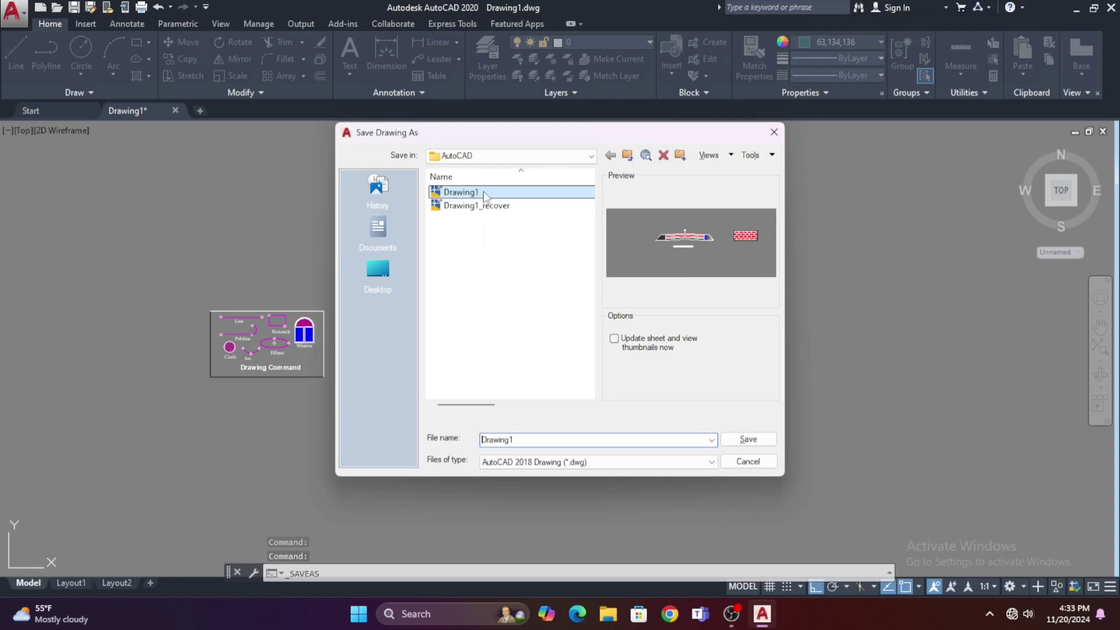
left_click(381, 272)
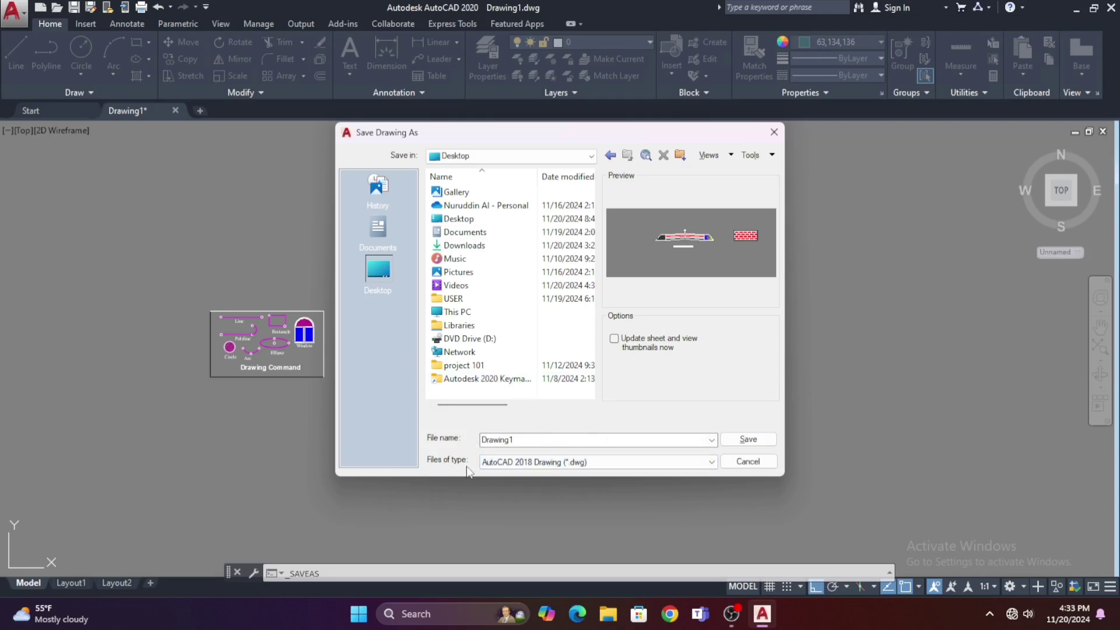
left_click(712, 463)
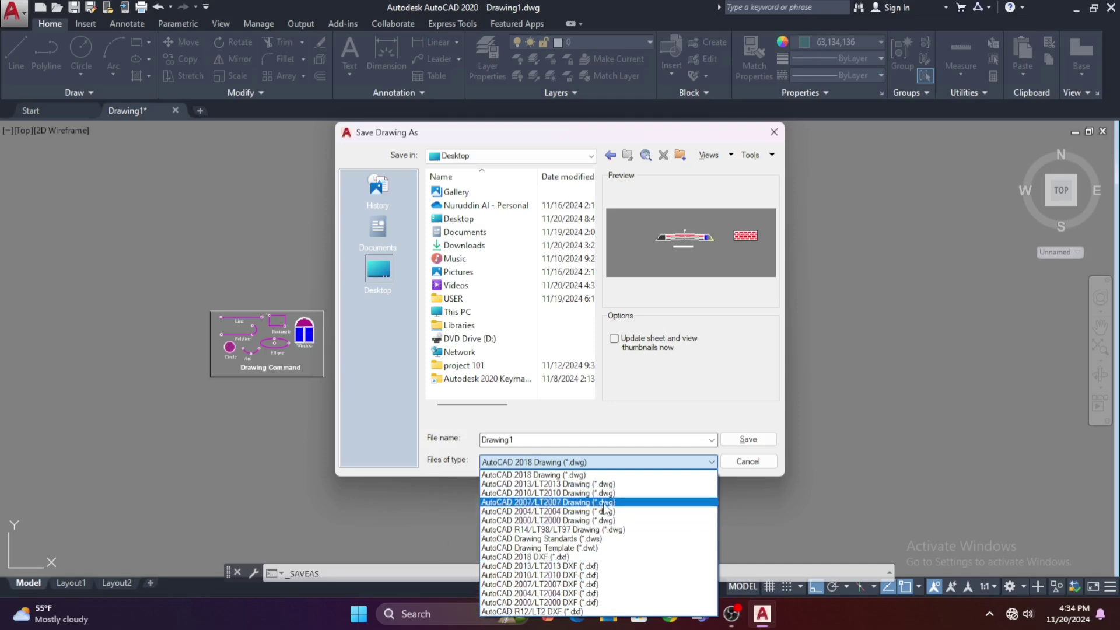
left_click(530, 503)
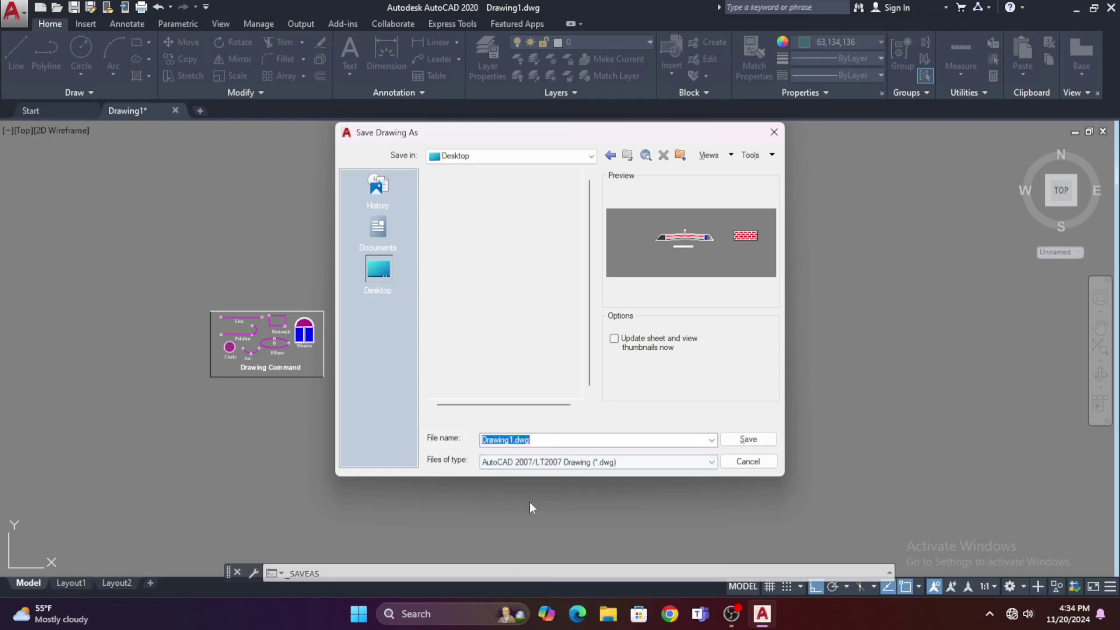
left_click(747, 440)
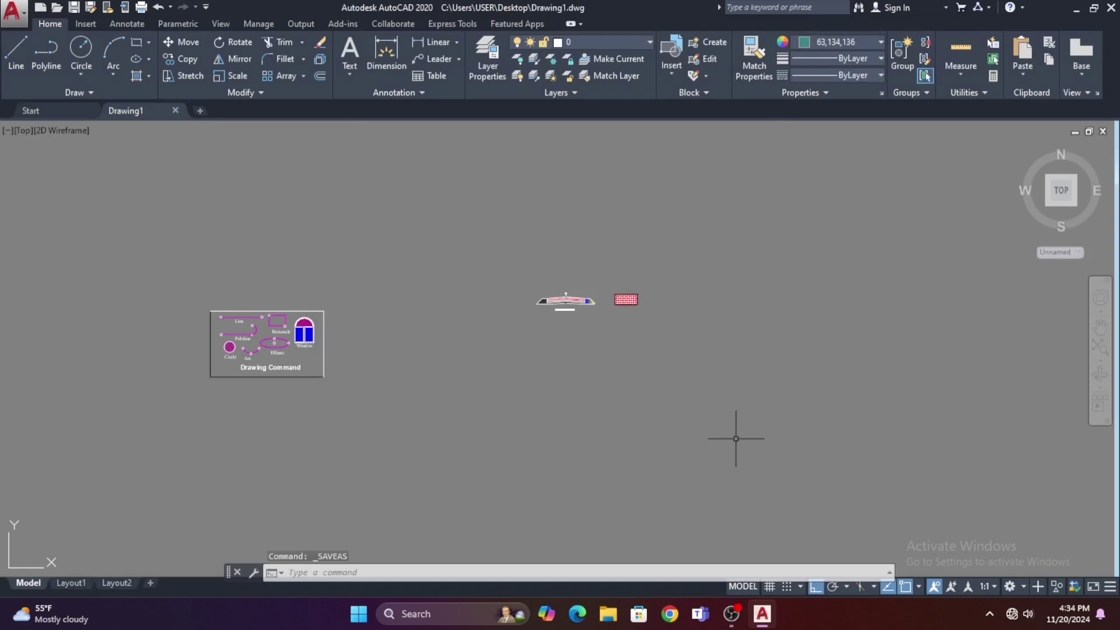
left_click(1076, 12)
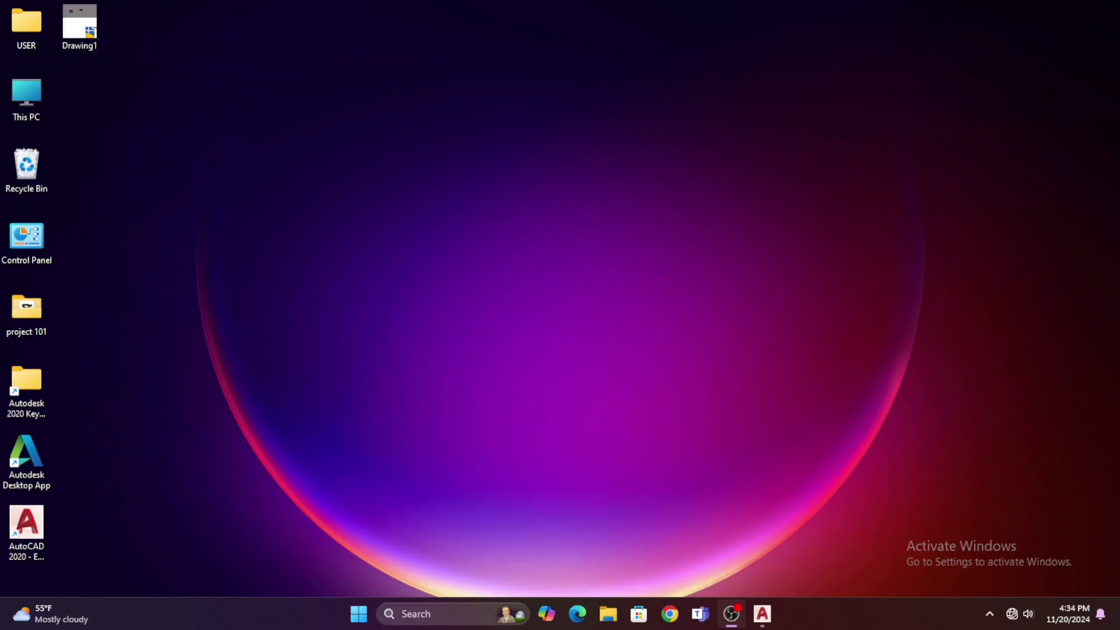
left_click(768, 625)
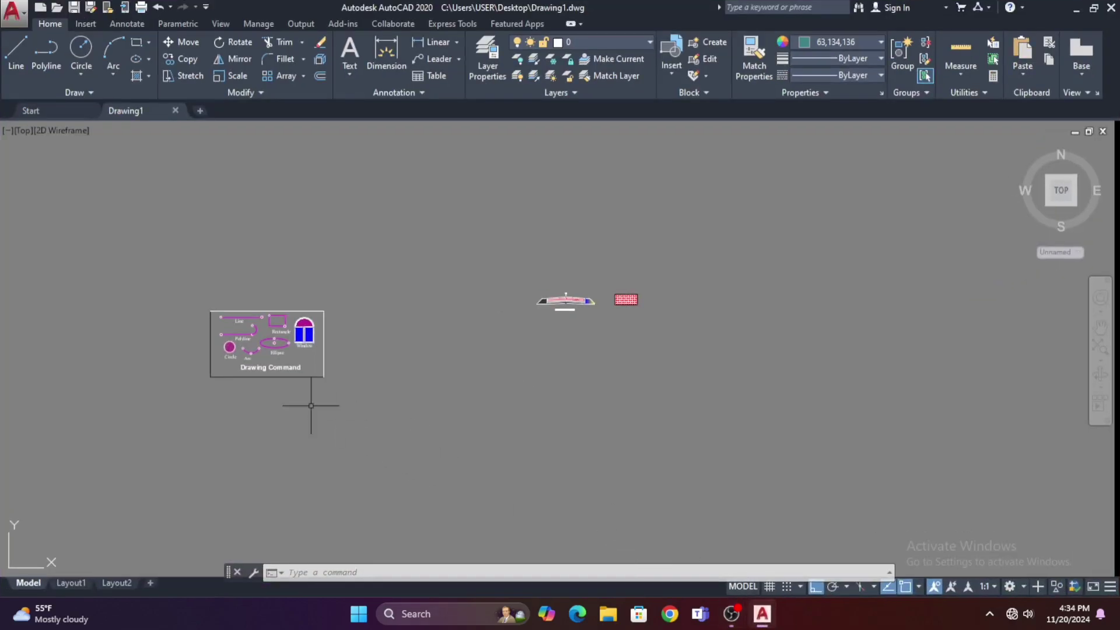
Examine the framed Drawing Command sheet with its line, polyline, circle, arc, rectangle, ellipse and window samples.
mouse_move(313, 455)
middle_mouse_down()
mouse_move(364, 410)
mouse_move(472, 425)
middle_mouse_up()
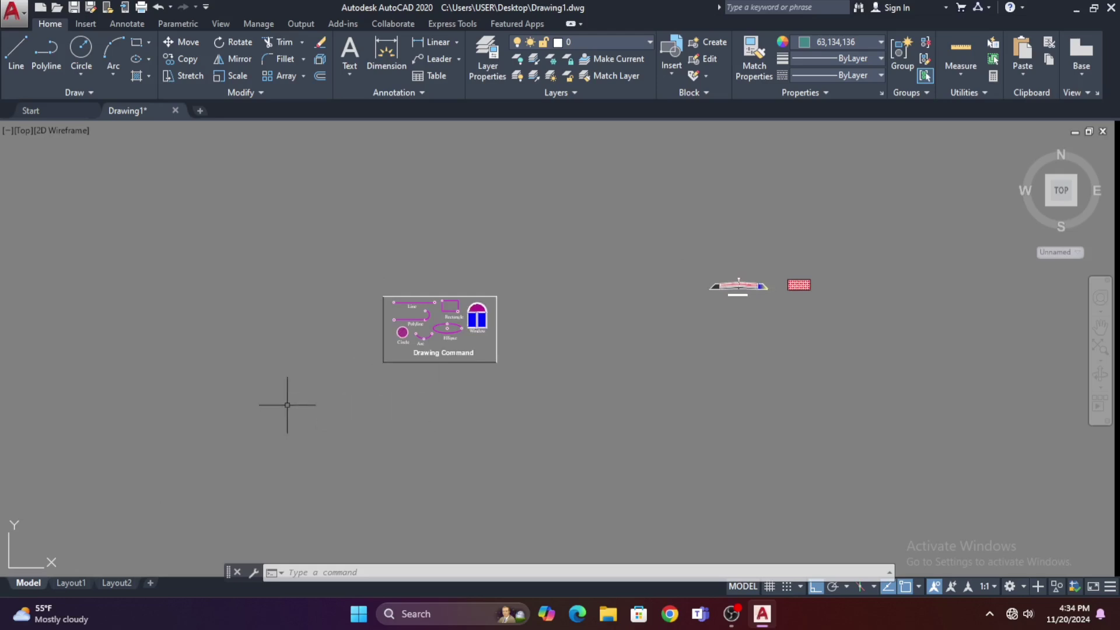
middle_click_drag(456, 335, 435, 335)
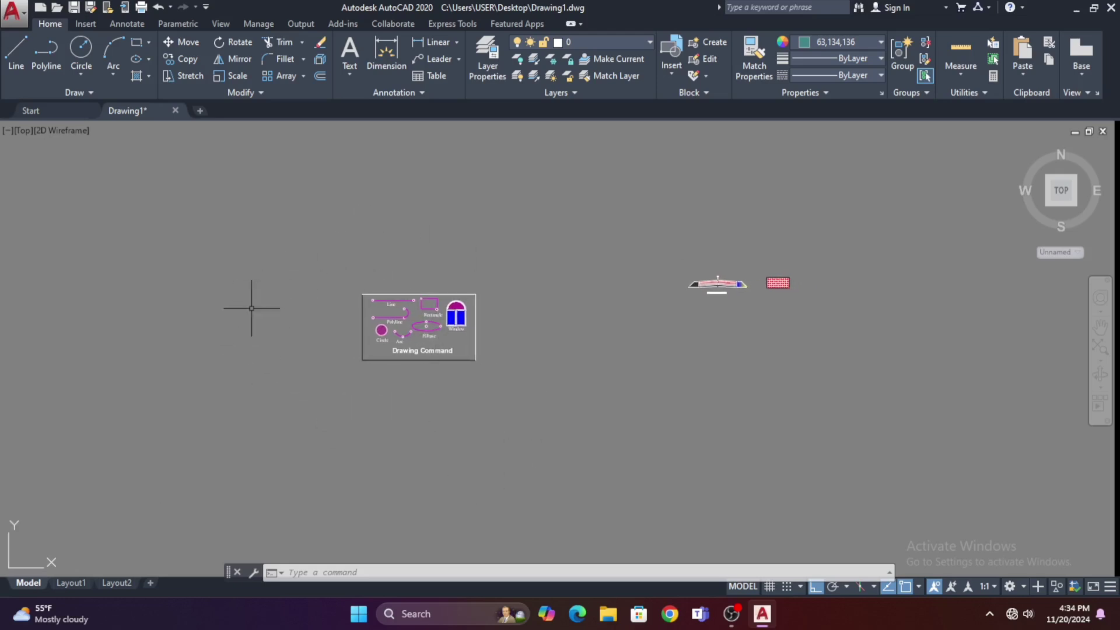
middle_click_drag(475, 301, 416, 312)
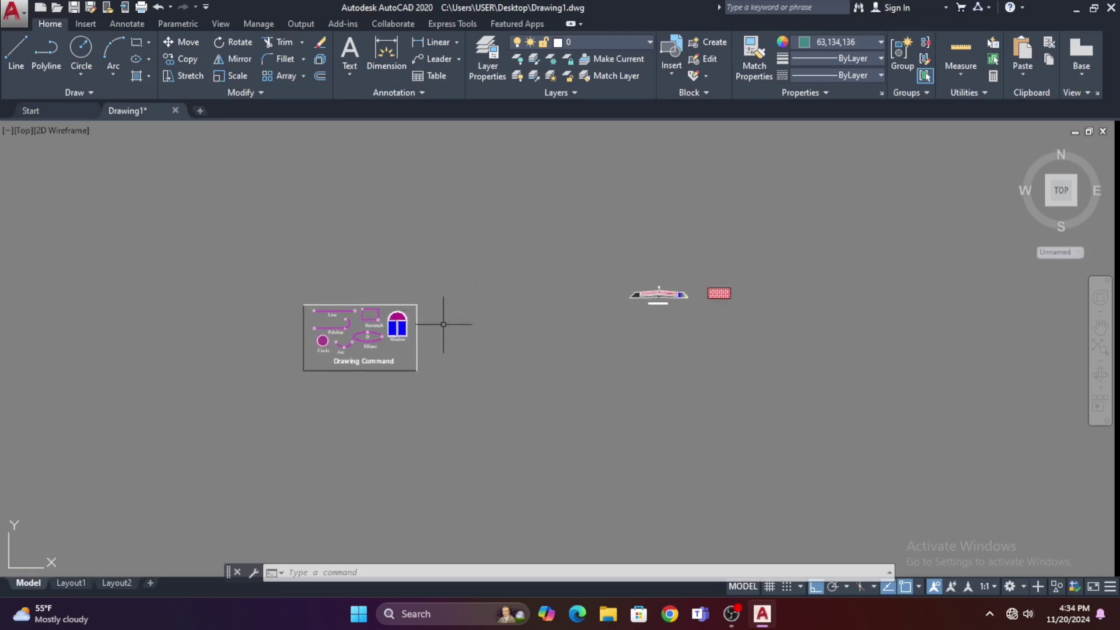
scroll(445, 324, "up", 2)
middle_click_drag(328, 328, 415, 306)
scroll(300, 275, "up", 4)
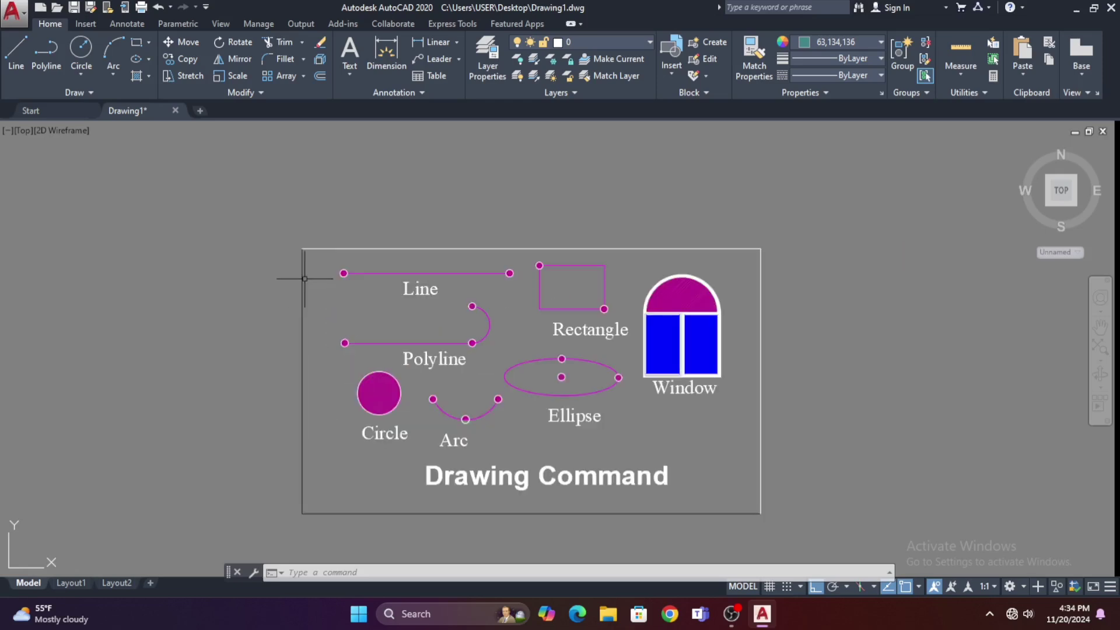
scroll(300, 275, "down", 2)
mouse_move(302, 317)
middle_mouse_down()
mouse_move(239, 309)
mouse_move(204, 323)
middle_mouse_up()
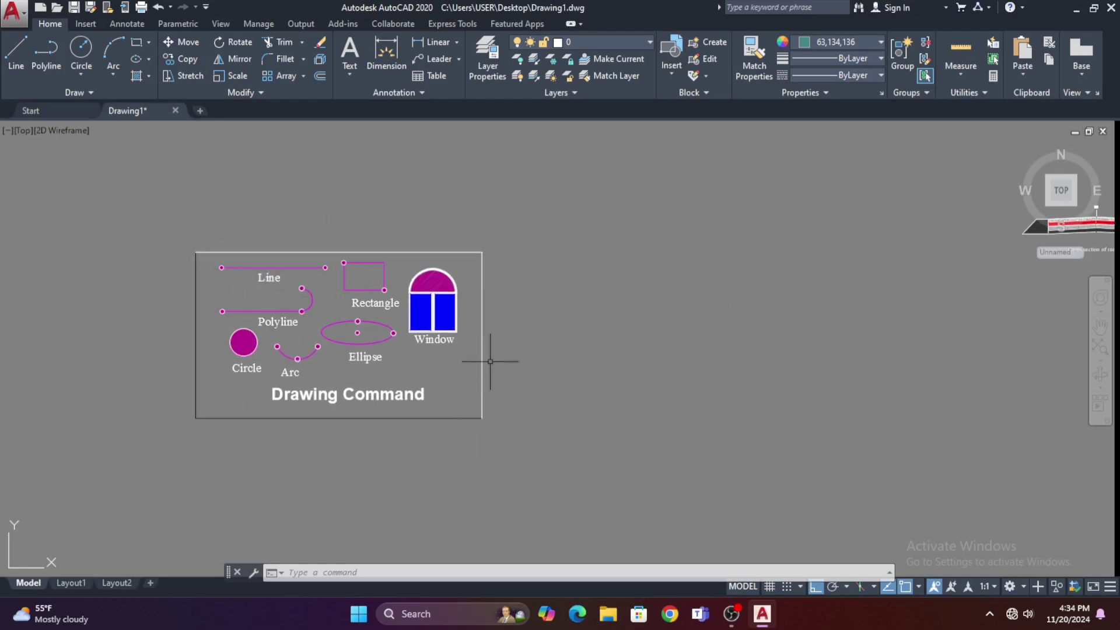
middle_click_drag(485, 363, 467, 364)
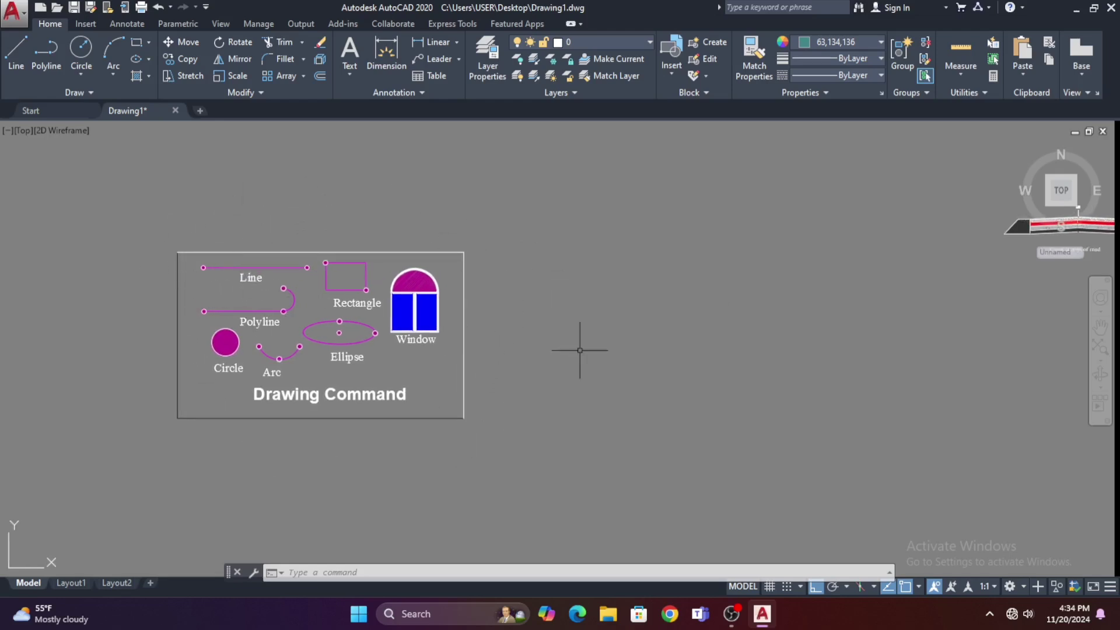
scroll(247, 408, "down", 1)
scroll(250, 405, "up", 1)
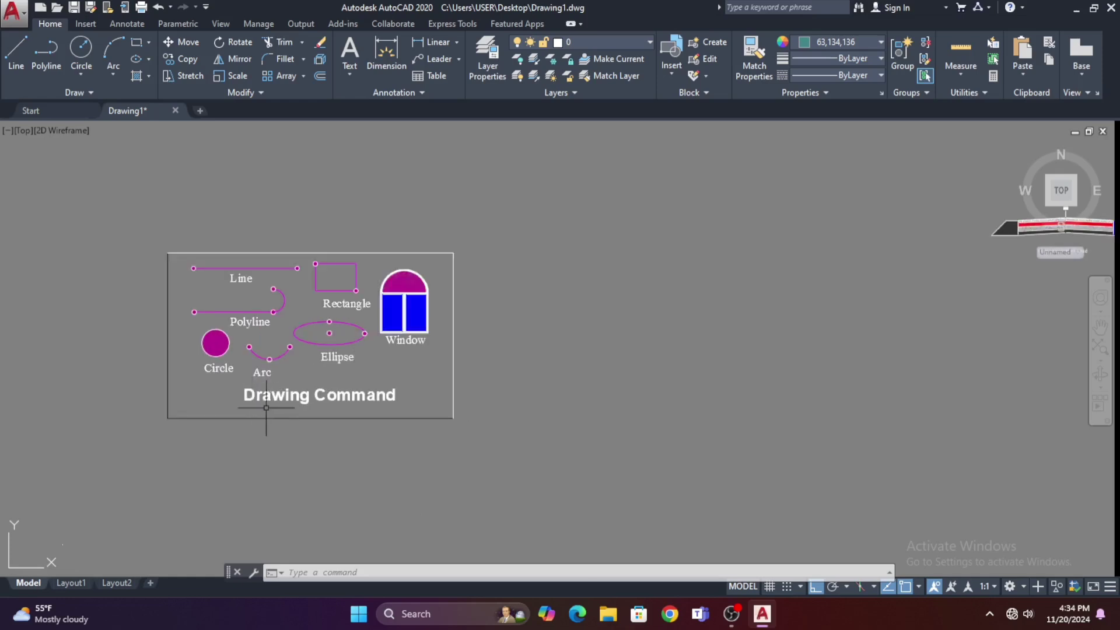
mouse_move(262, 420)
middle_mouse_down()
mouse_move(353, 403)
mouse_move(329, 389)
middle_mouse_up()
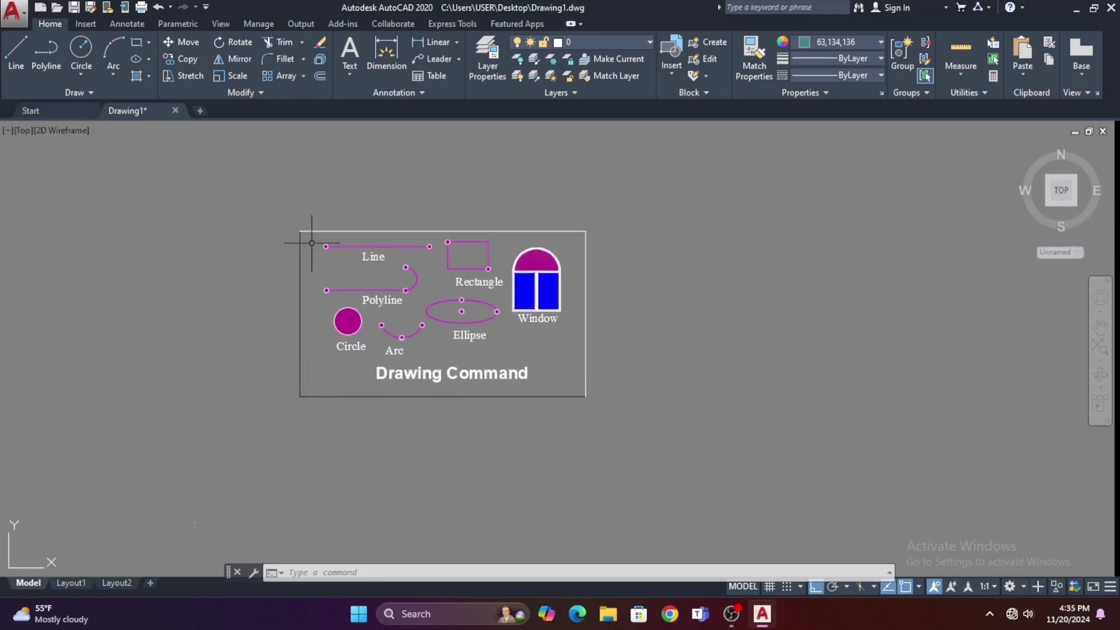
middle_click_drag(636, 329, 570, 346)
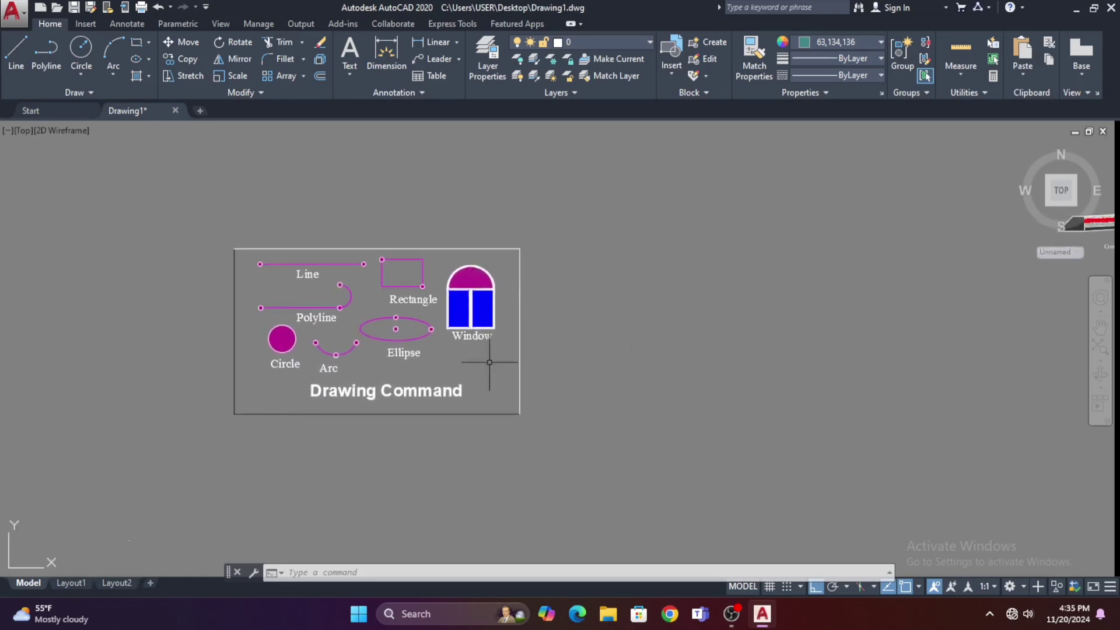
mouse_move(411, 363)
middle_mouse_down()
mouse_move(380, 367)
mouse_move(428, 367)
mouse_move(431, 397)
mouse_move(473, 394)
middle_mouse_up()
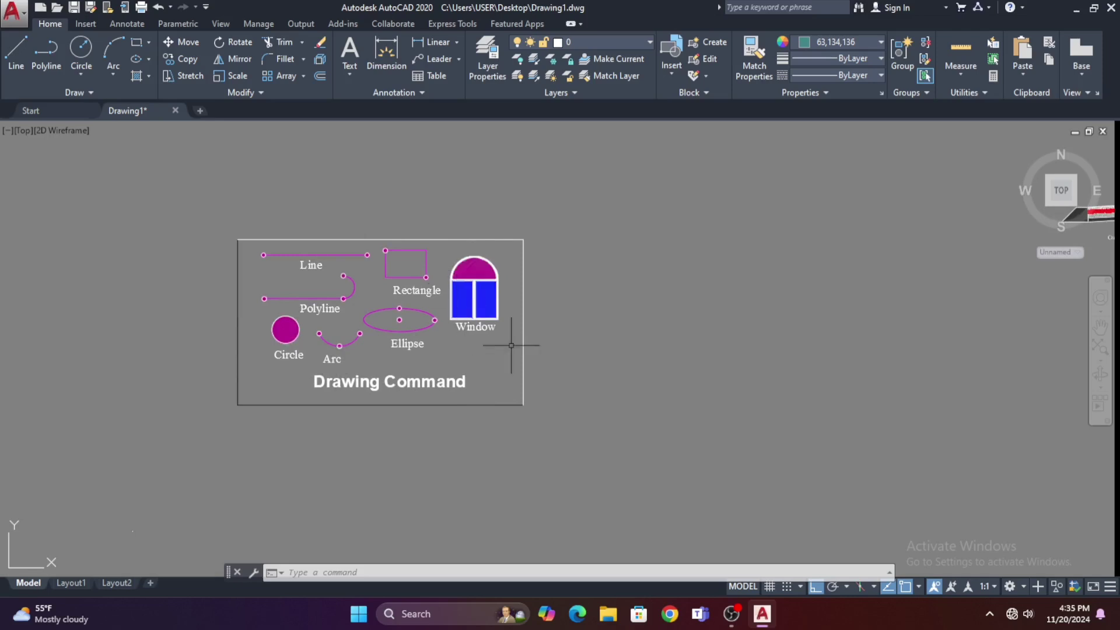
middle_click_drag(533, 326, 526, 327)
middle_click_drag(398, 328, 474, 325)
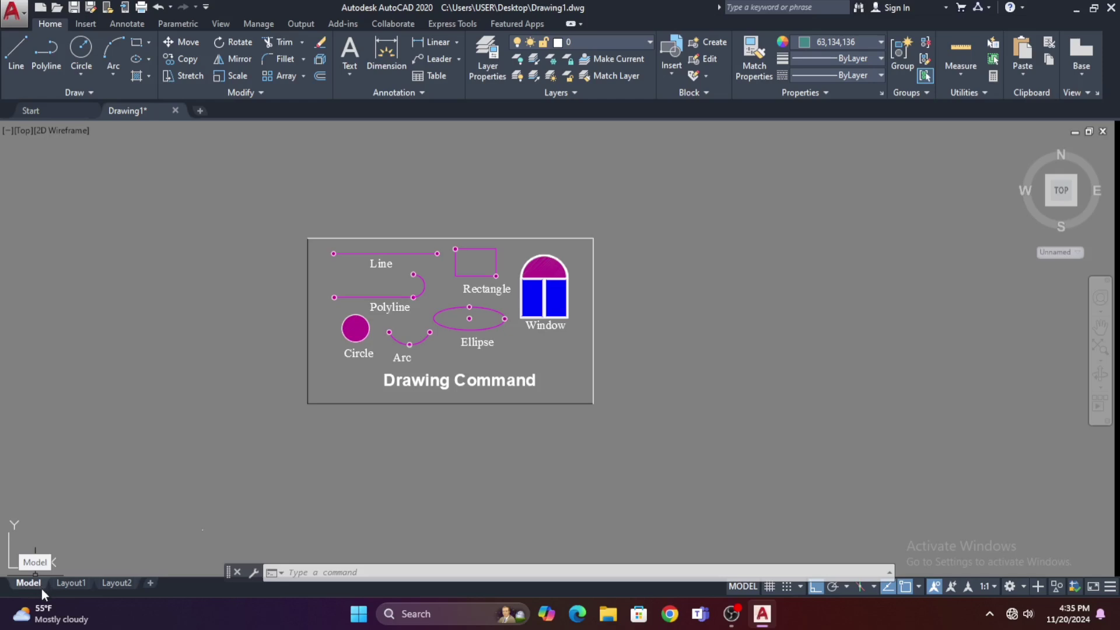
Preview the available paper layouts and switch from model space to Layout2.
mouse_move(69, 585)
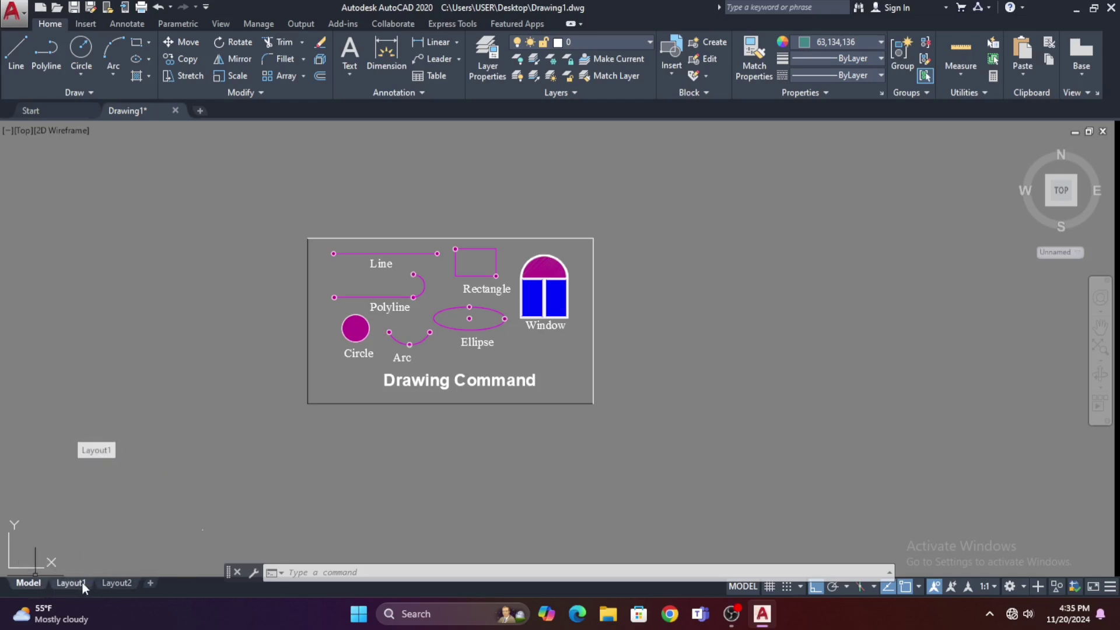
mouse_move(127, 584)
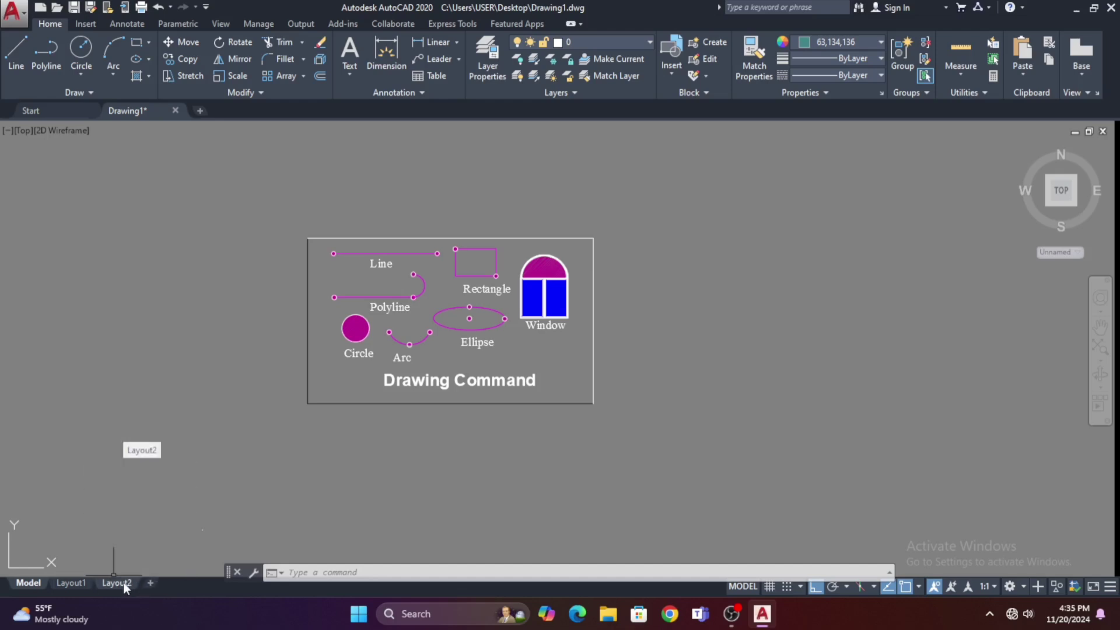
mouse_move(122, 585)
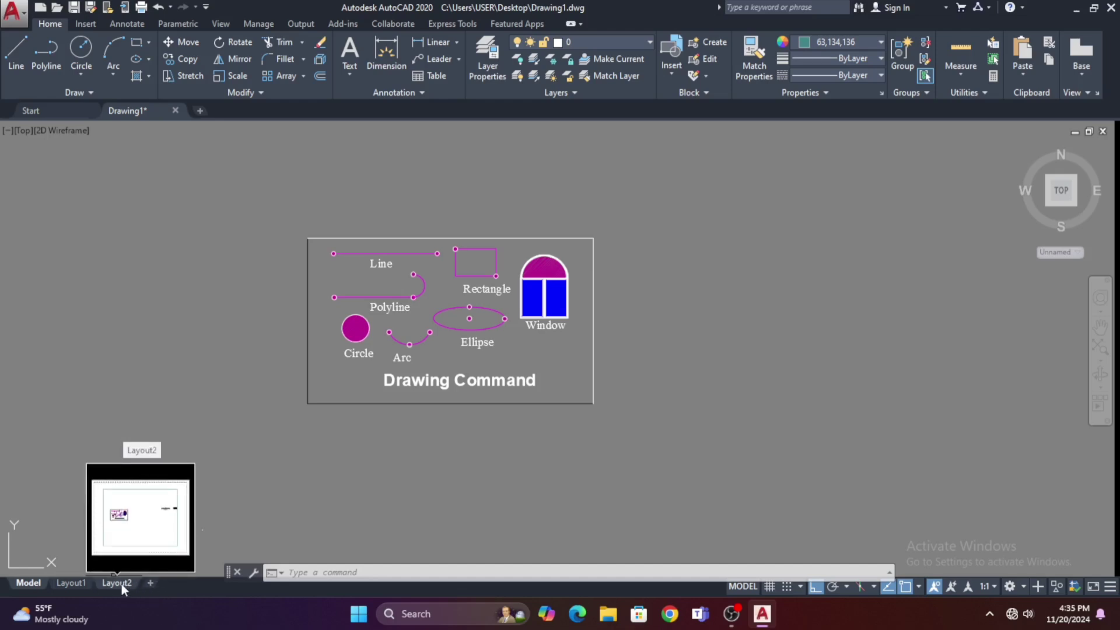
left_click(121, 583)
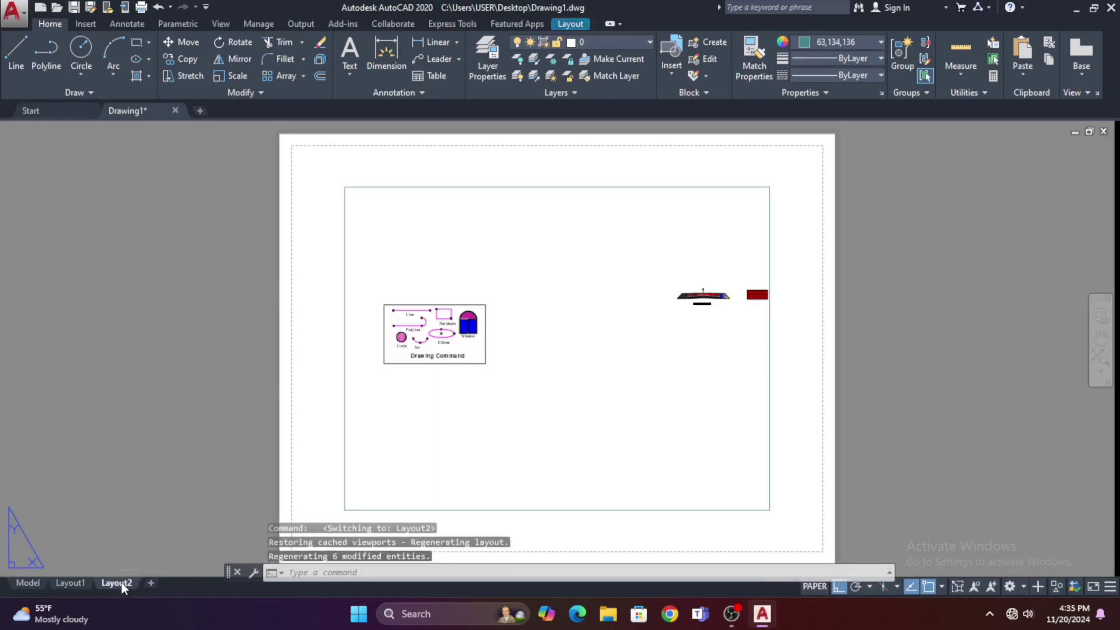
Activate the viewport on the Layout2 sheet so its model view can be adjusted.
middle_click_drag(250, 452, 250, 422)
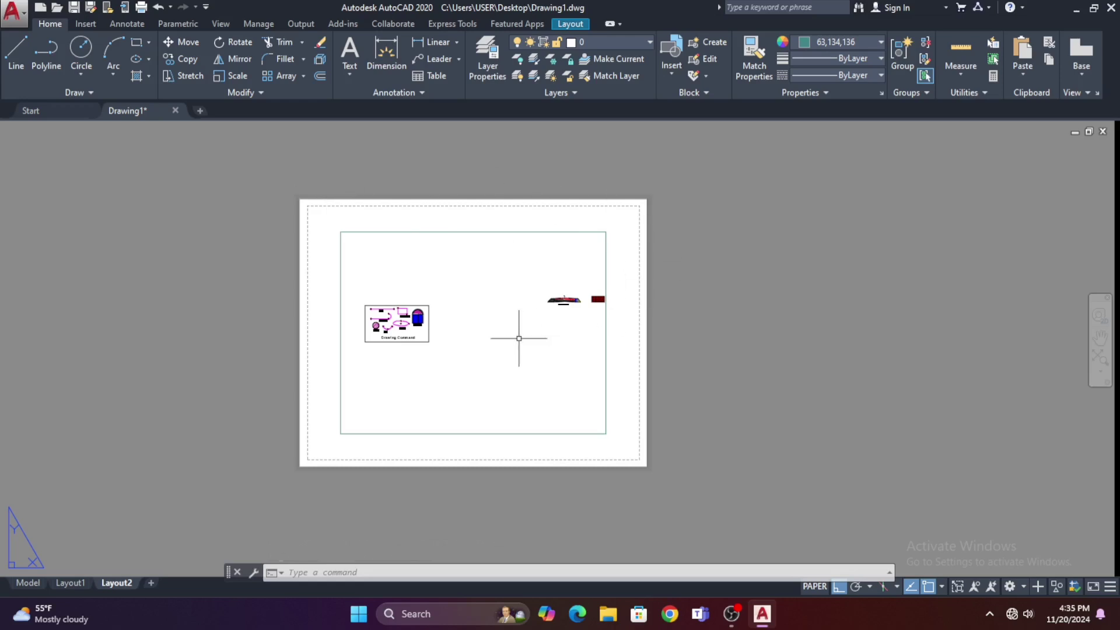
scroll(520, 333, "up", 4)
mouse_move(499, 342)
middle_mouse_down()
mouse_move(675, 321)
mouse_move(612, 342)
middle_mouse_up()
scroll(695, 324, "down", 2)
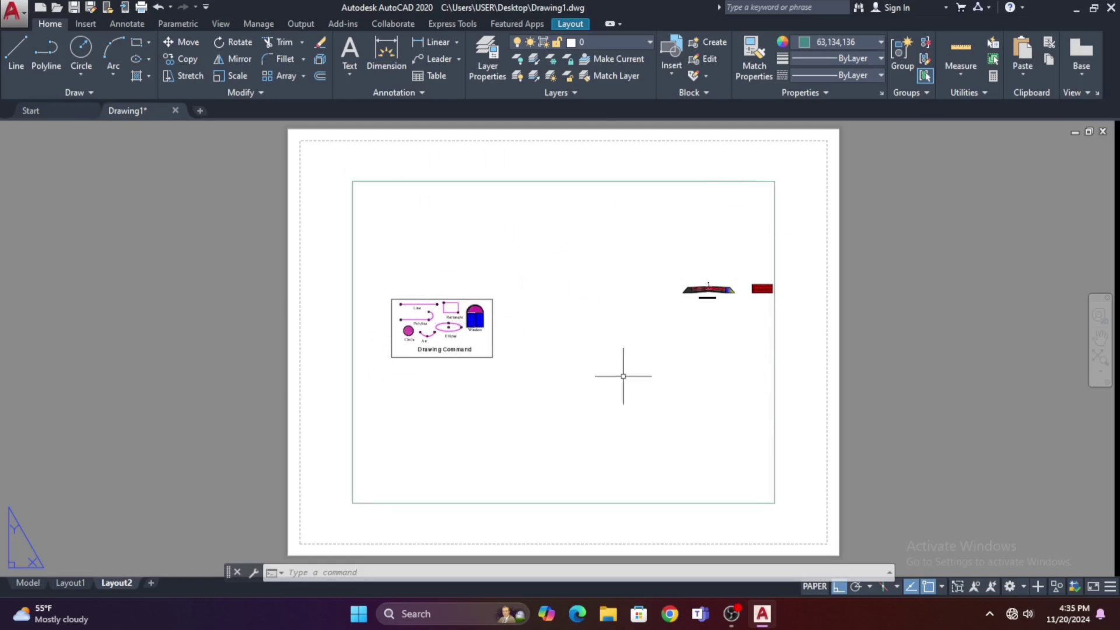
double_click(561, 318)
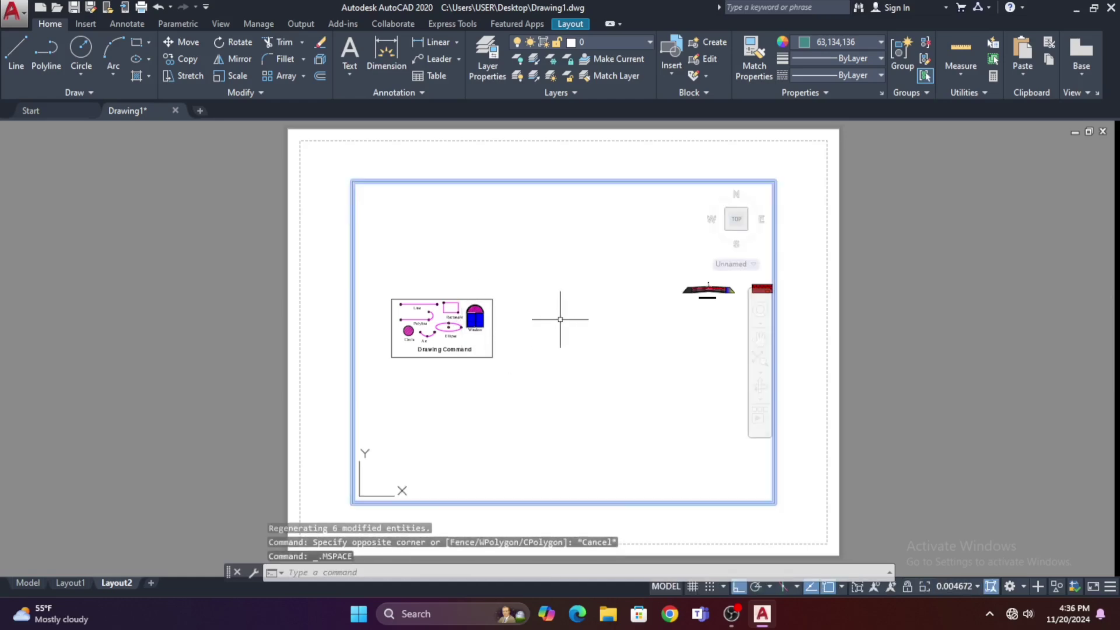
Enlarge and centre the framed Drawing Command sheet inside the active viewport.
scroll(540, 324, "down", 2)
scroll(508, 327, "up", 6)
middle_click_drag(507, 320, 667, 359)
scroll(553, 322, "up", 6)
scroll(553, 322, "down", 6)
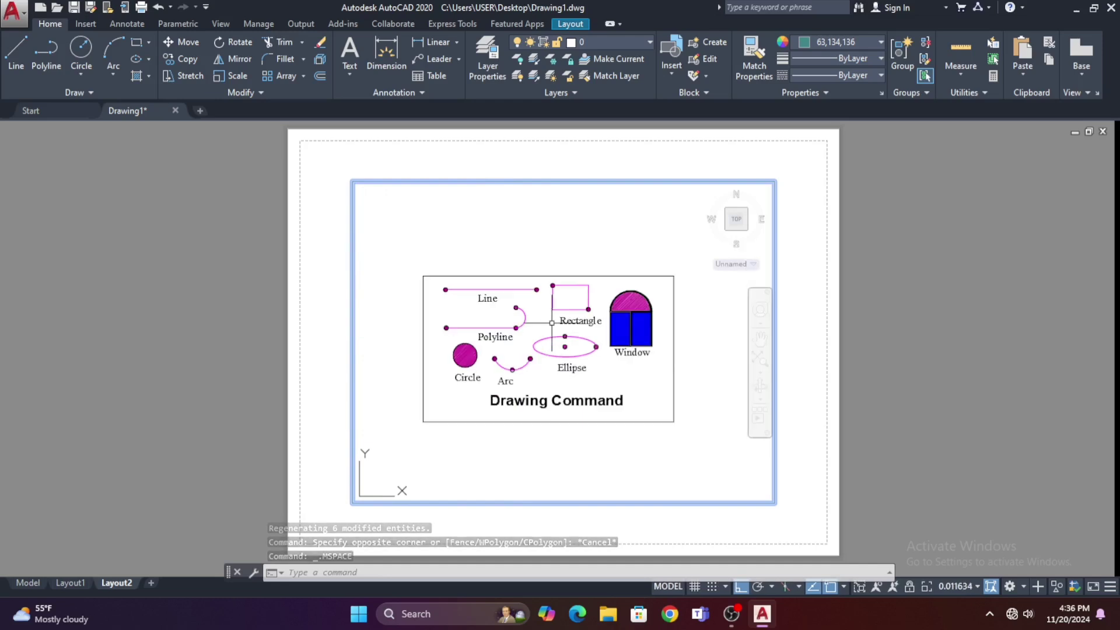
middle_click_drag(517, 326, 583, 317)
scroll(584, 316, "up", 4)
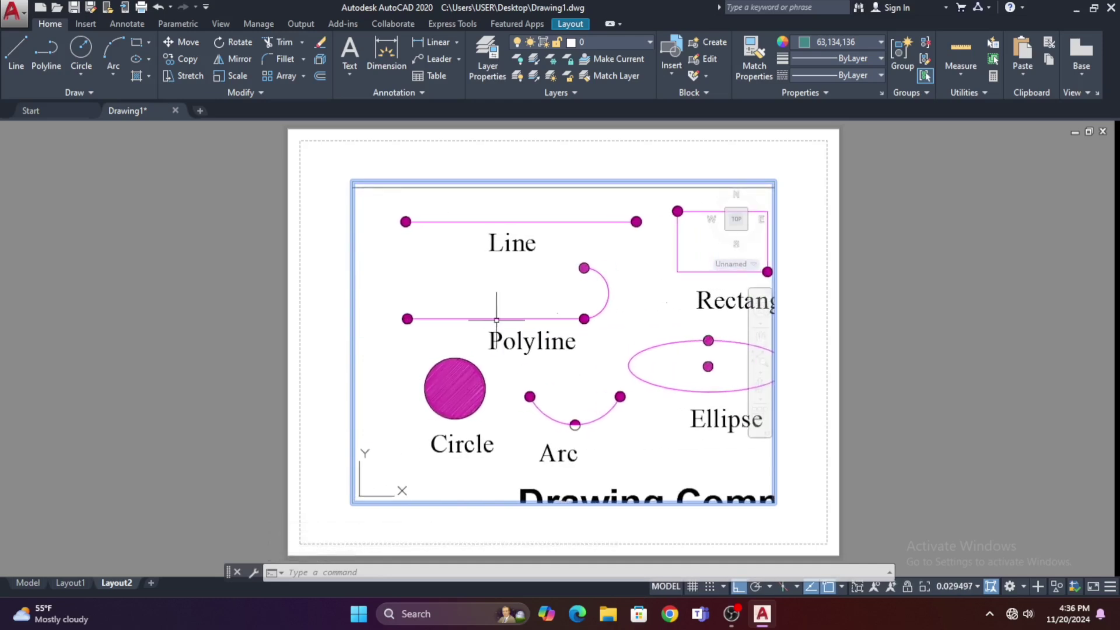
scroll(517, 322, "down", 2)
middle_click_drag(517, 322, 484, 320)
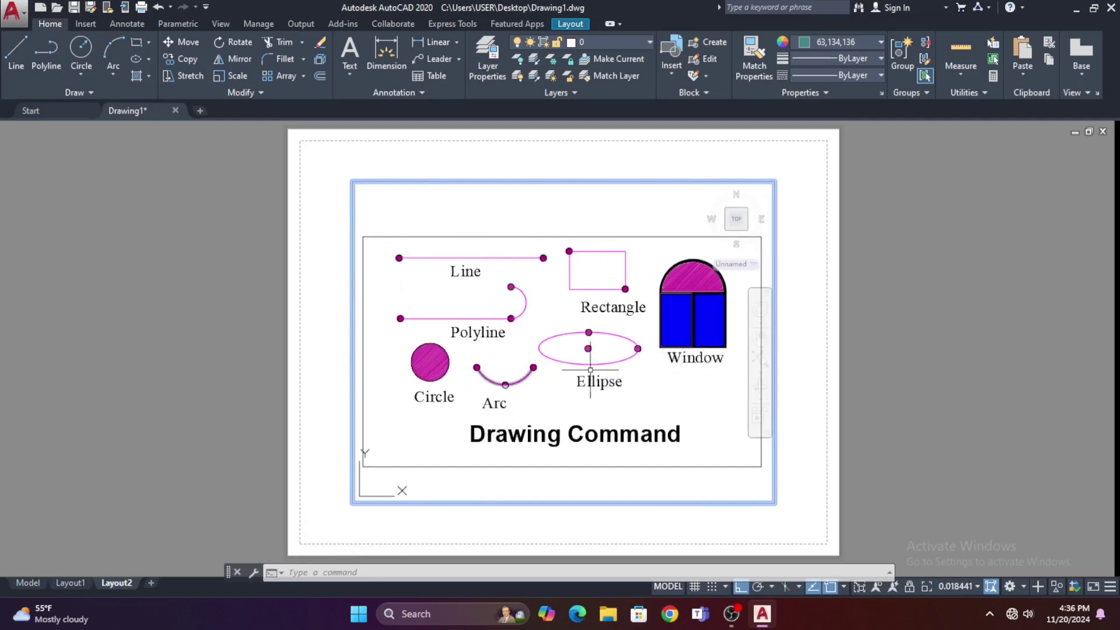
Centre the road cross section with its caption in the viewport and return to paper space.
middle_click_drag(604, 367, 126, 359)
scroll(642, 325, "down", 2)
middle_click_drag(611, 338, 341, 337)
scroll(599, 274, "up", 3)
mouse_move(560, 277)
middle_mouse_down()
mouse_move(588, 344)
mouse_move(647, 373)
mouse_move(661, 330)
mouse_move(630, 330)
middle_mouse_up()
scroll(637, 361, "up", 1)
scroll(661, 331, "down", 2)
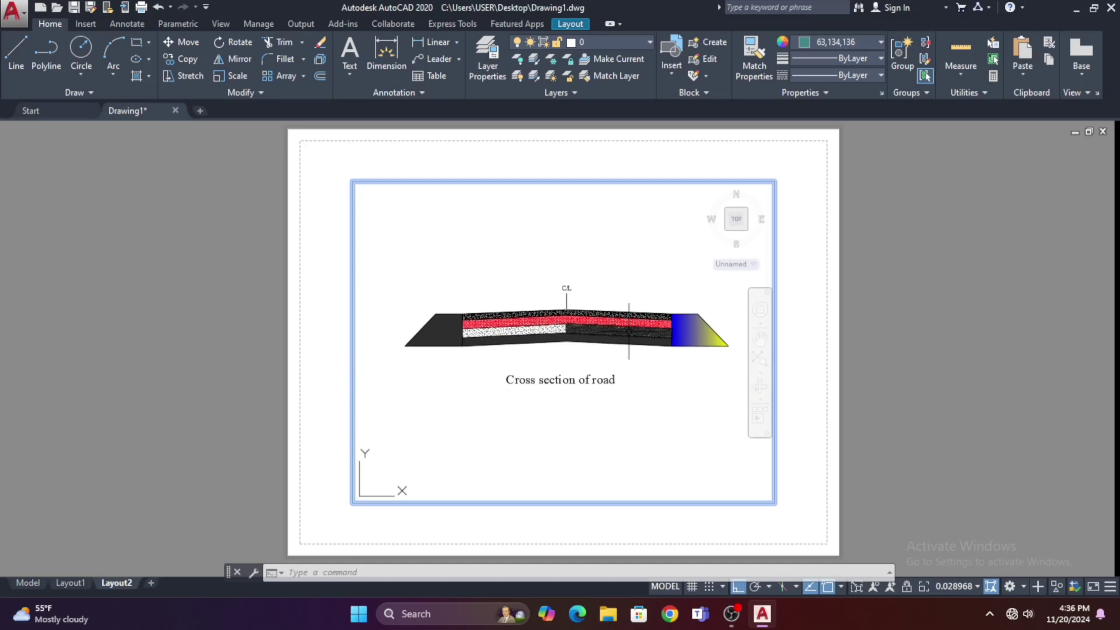
double_click(629, 526)
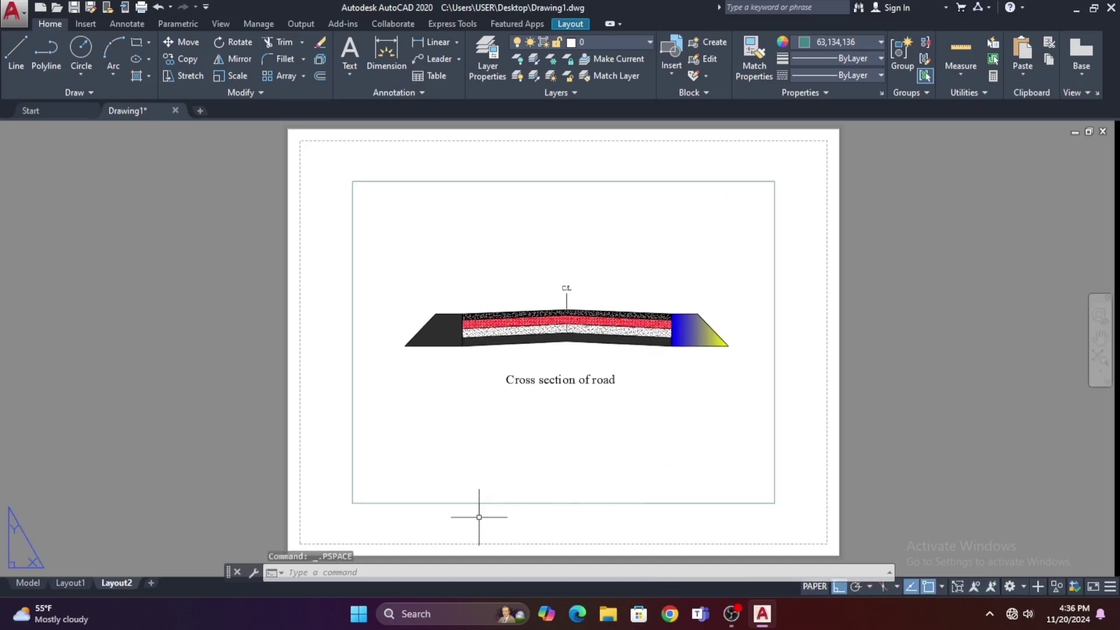
Draw a vertical line about 1" long from the midpoint of the viewport's lower edge down to the printable margin.
middle_click_drag(445, 520, 432, 449)
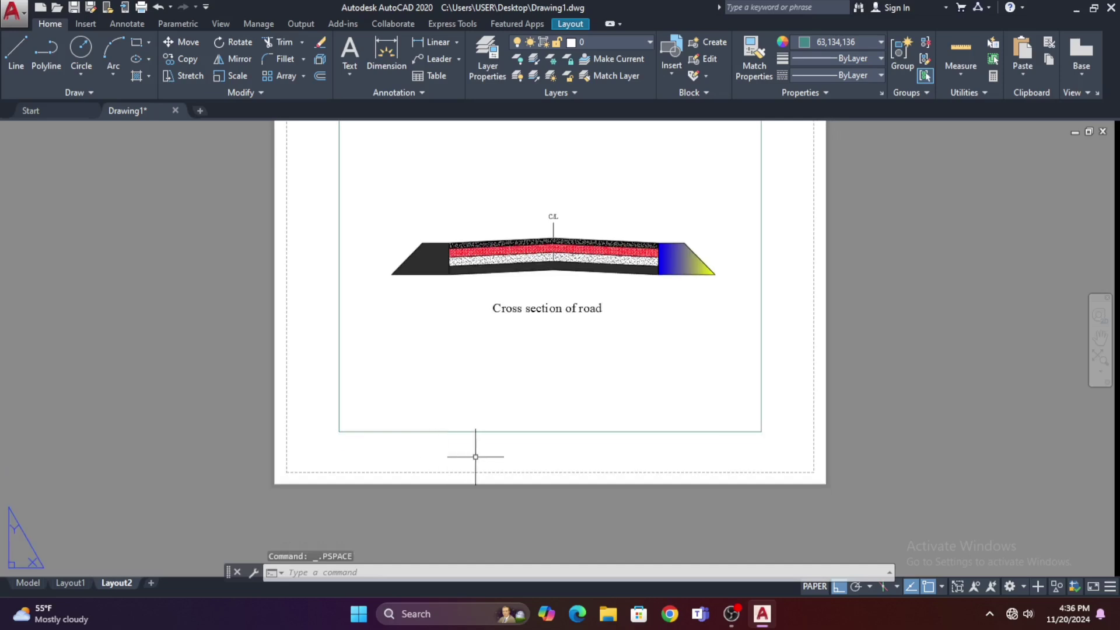
middle_click_drag(512, 457, 490, 481)
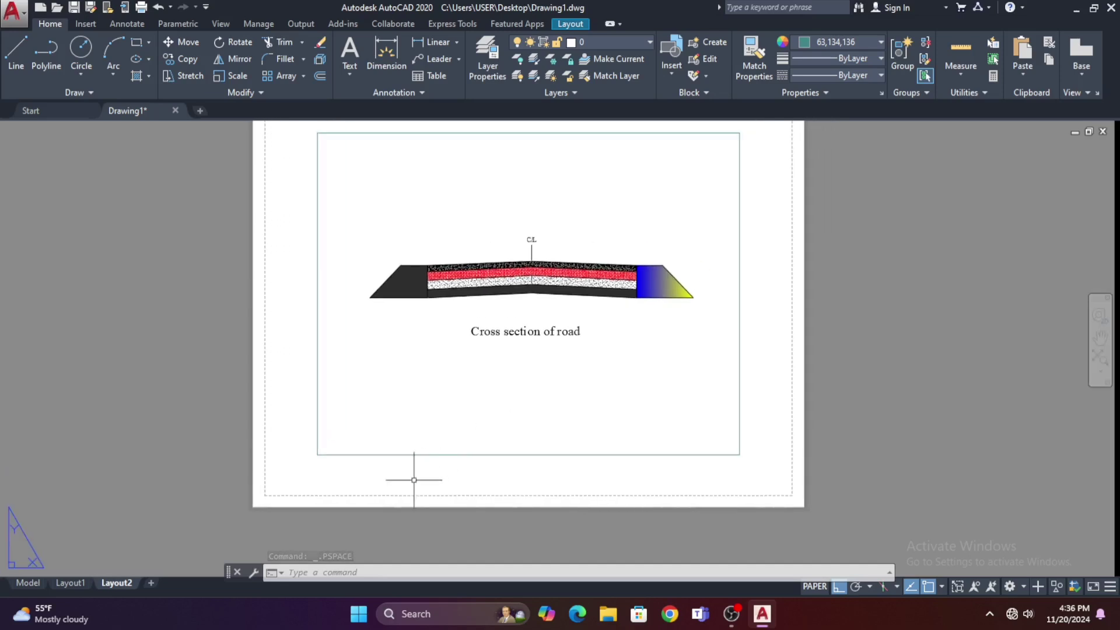
middle_click_drag(335, 471, 352, 480)
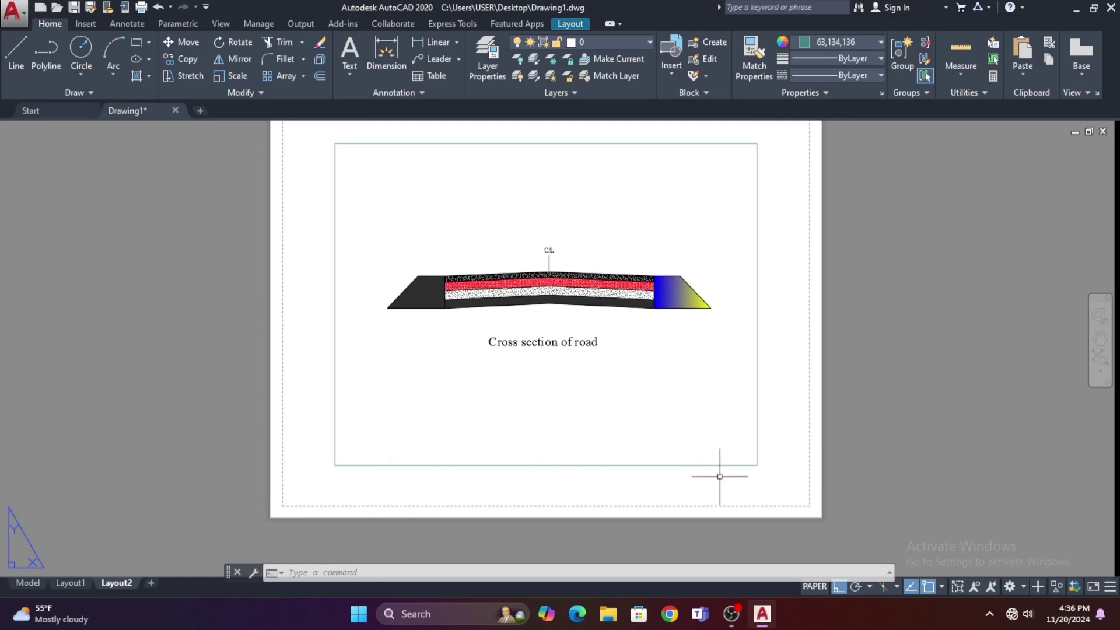
middle_click_drag(720, 476, 685, 473)
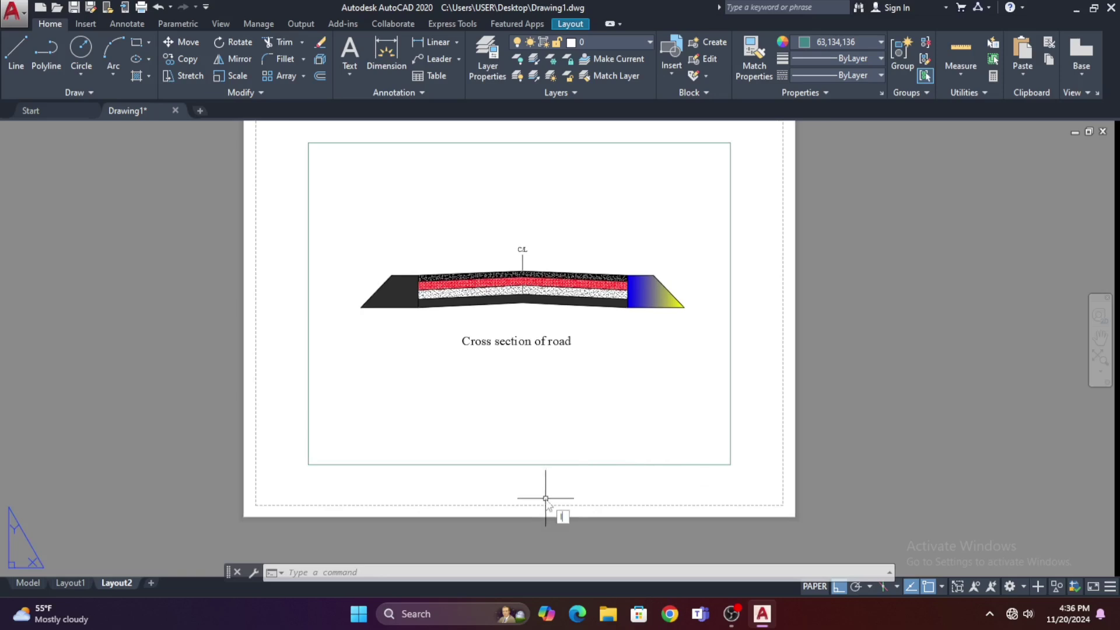
key("Return")
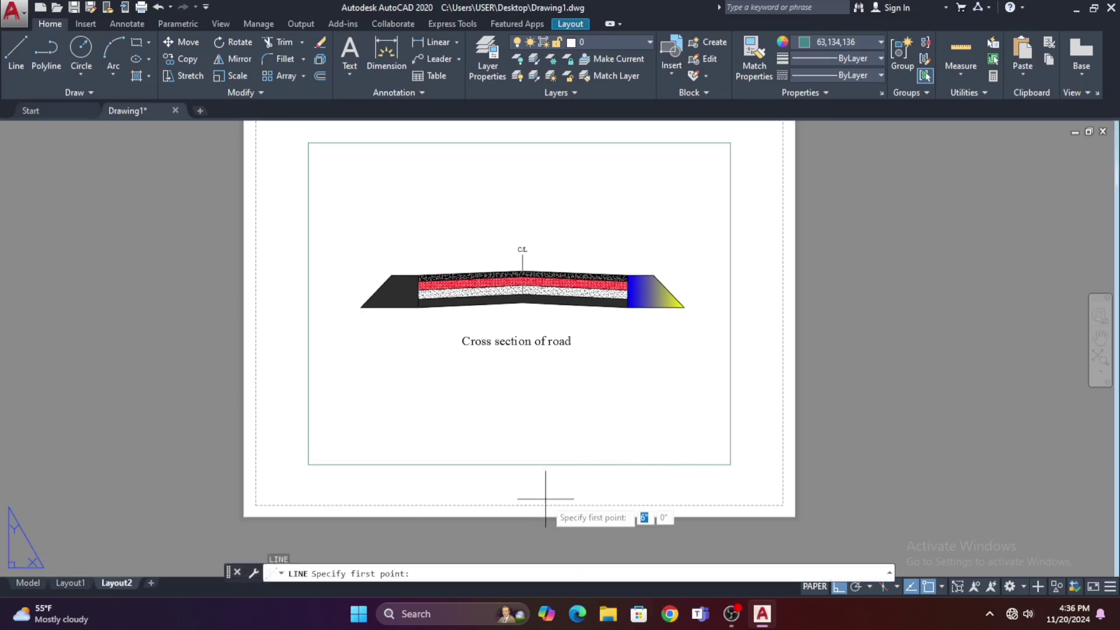
left_click(519, 465)
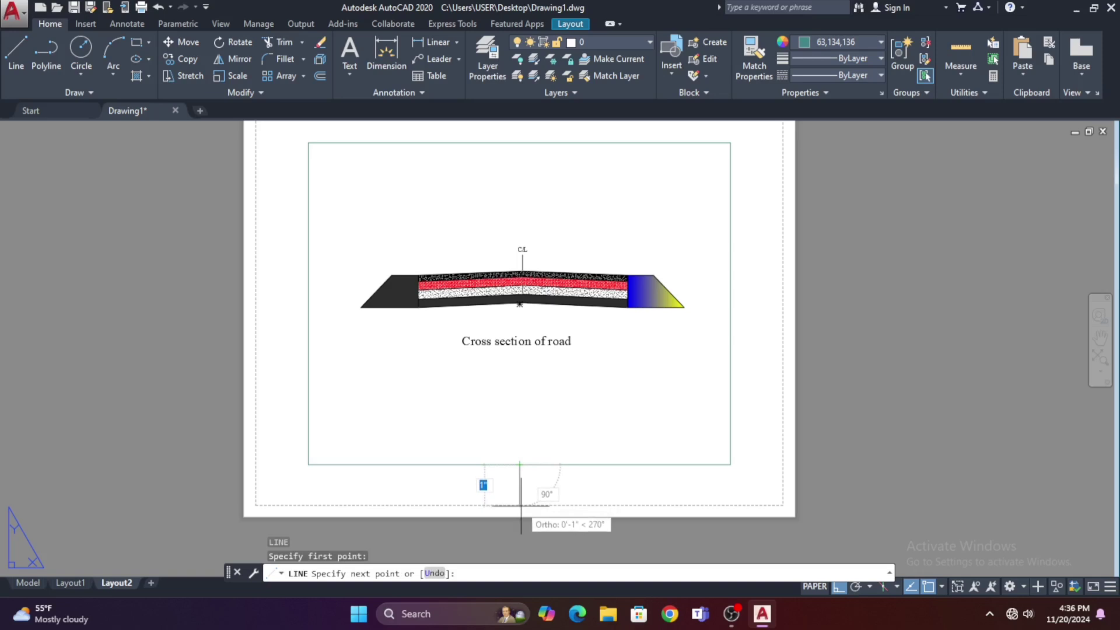
left_click(520, 504)
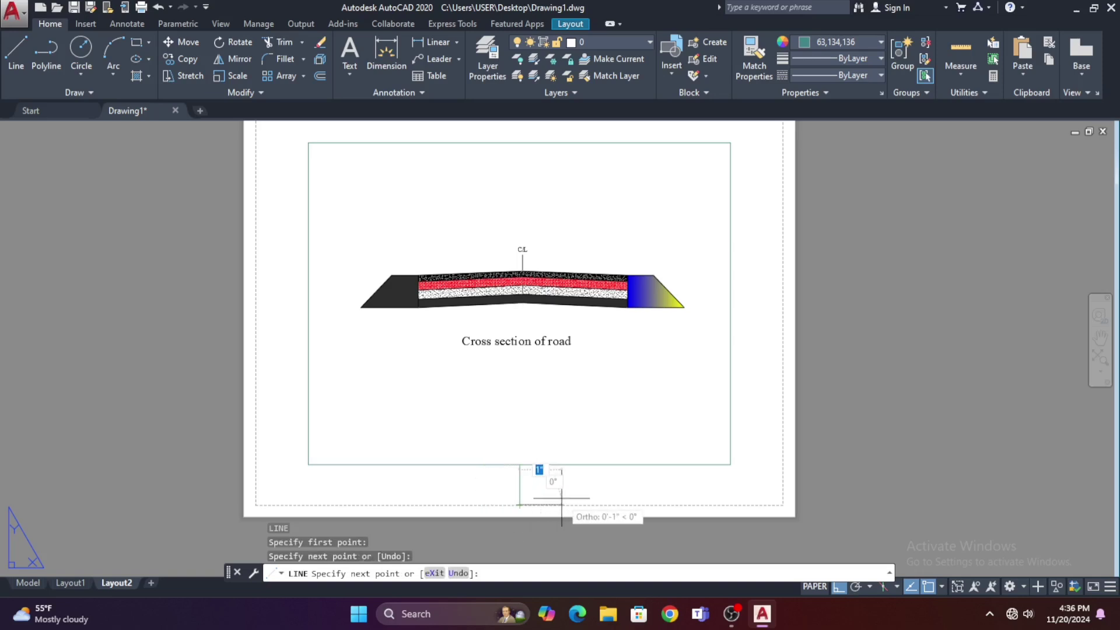
key("Escape")
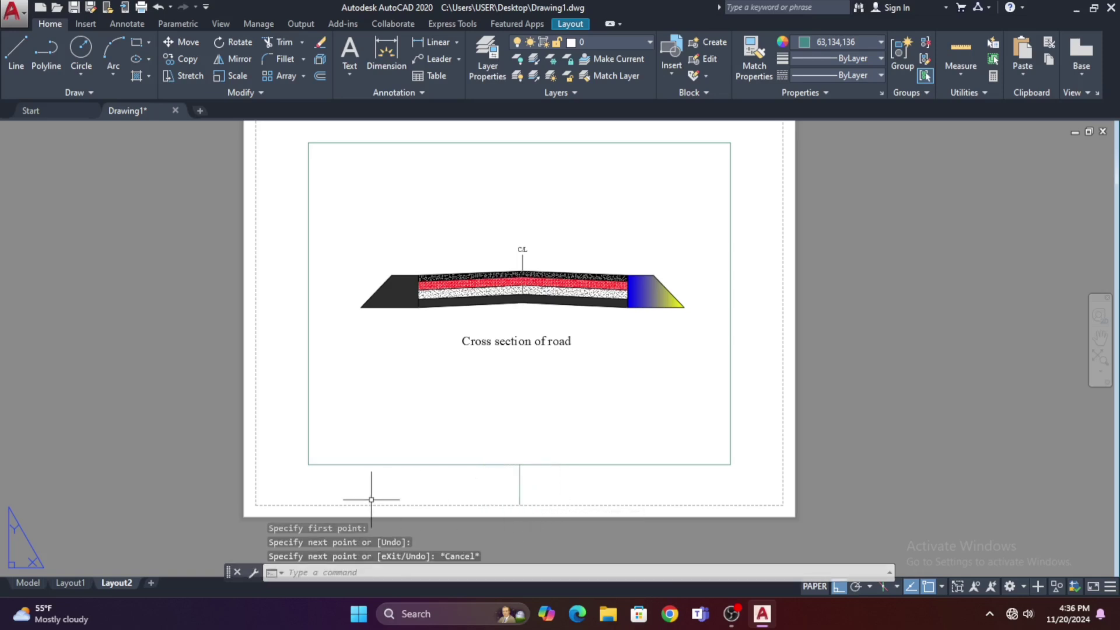
Draw horizontal lines about 1" long from both lower viewport corners outward to the printable margins.
key("space")
left_click(308, 465)
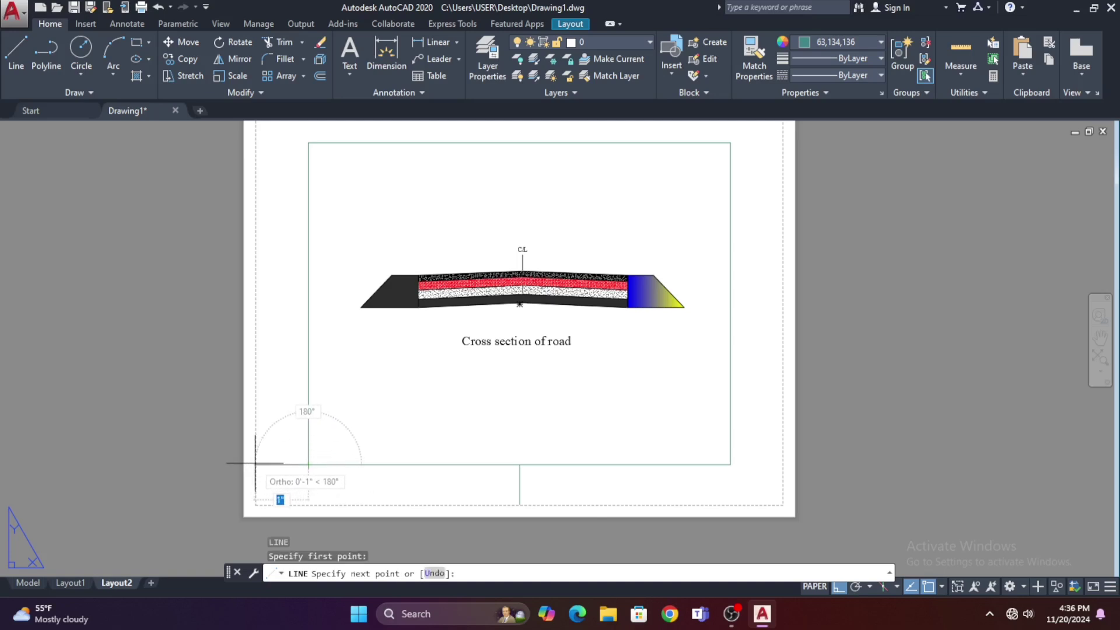
left_click(256, 463)
key("space")
key("space")
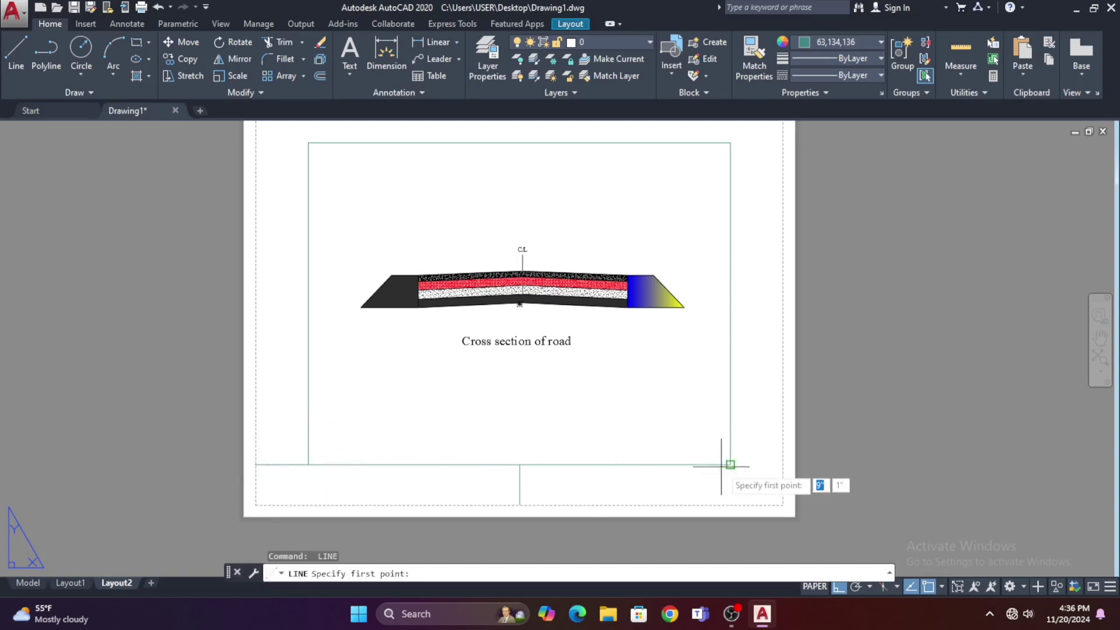
left_click(731, 464)
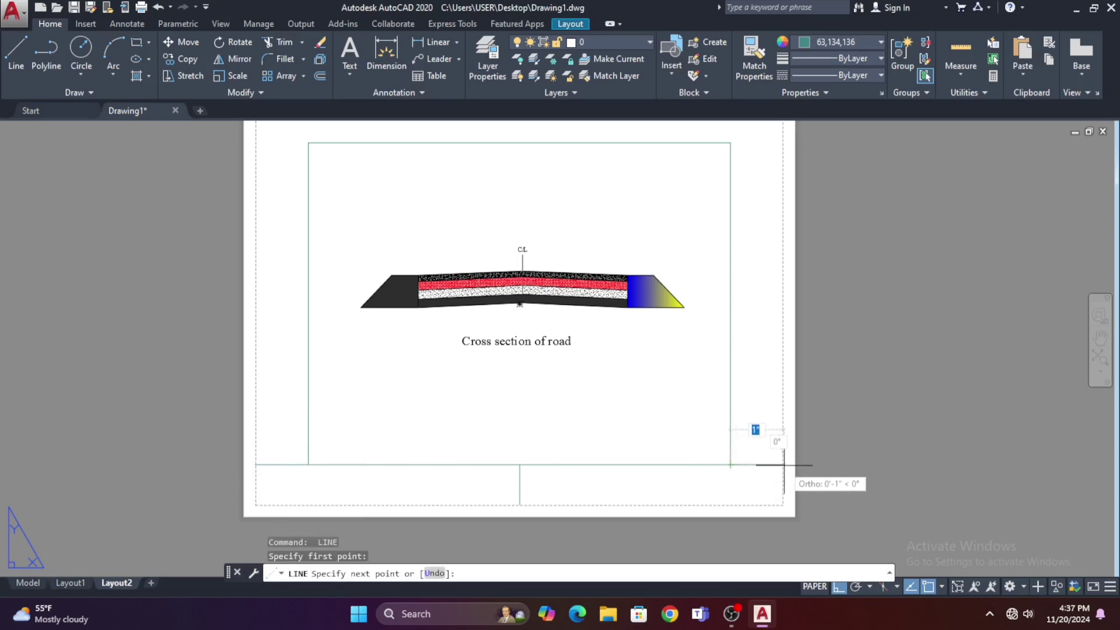
left_click(783, 465)
key("Escape")
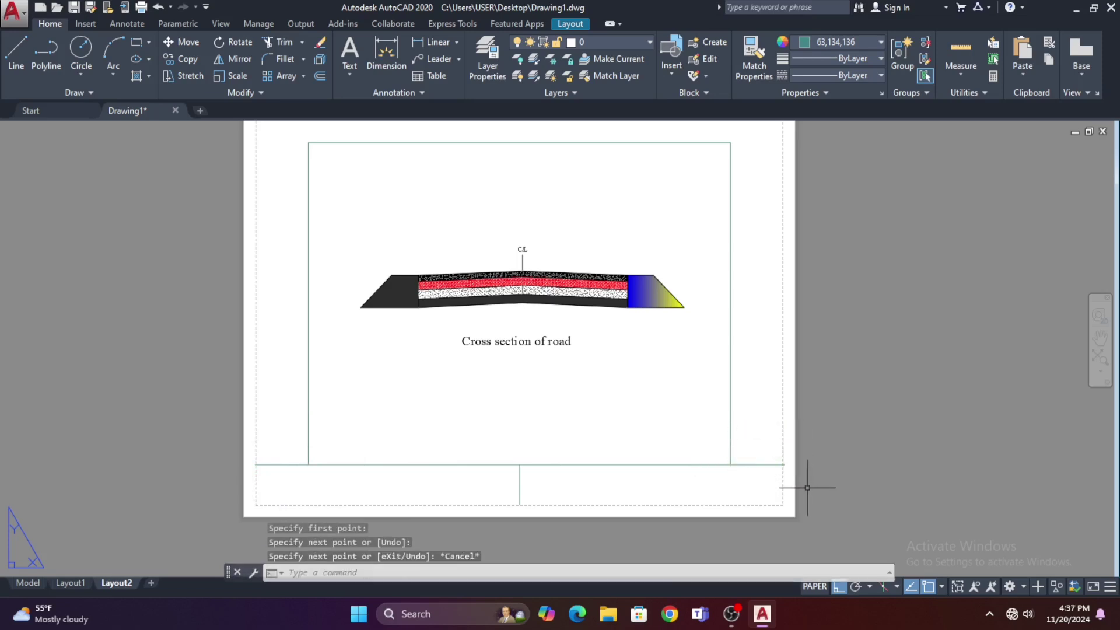
Add multiline text reading "Road cross section" in the left cell of the strip below the viewport.
middle_click_drag(493, 481, 494, 466)
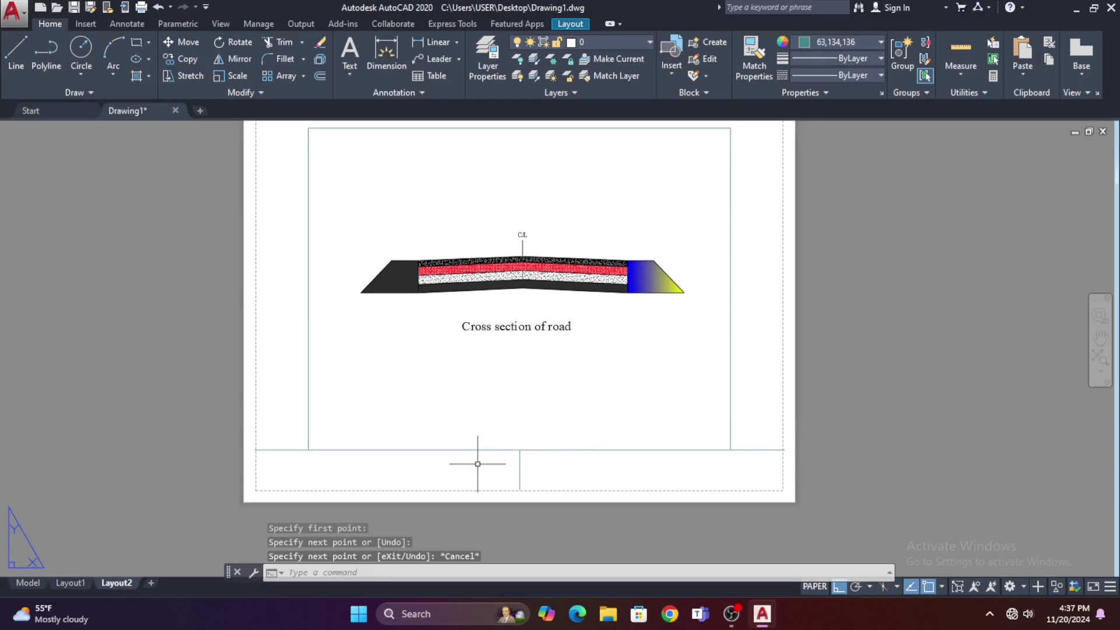
scroll(499, 477, "up", 3)
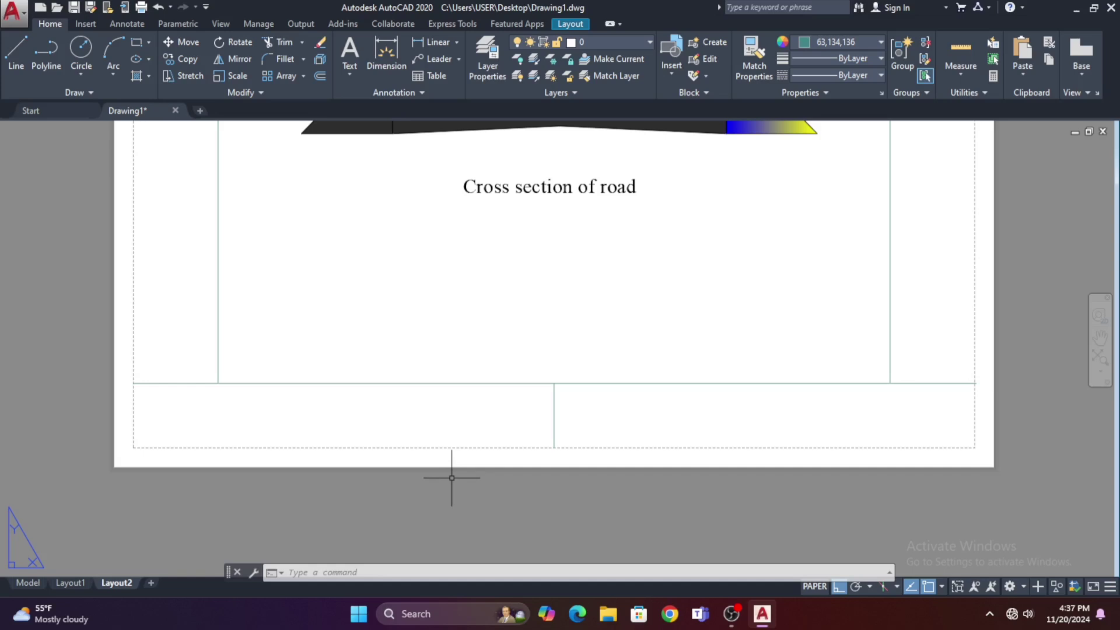
key("Return")
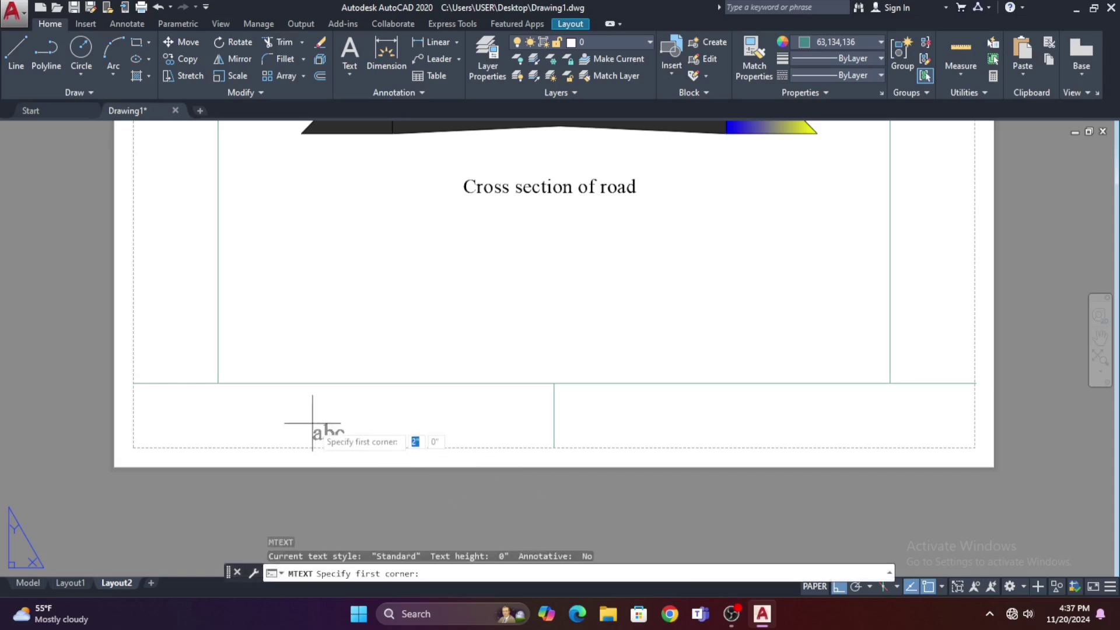
left_click(280, 395)
left_click(435, 467)
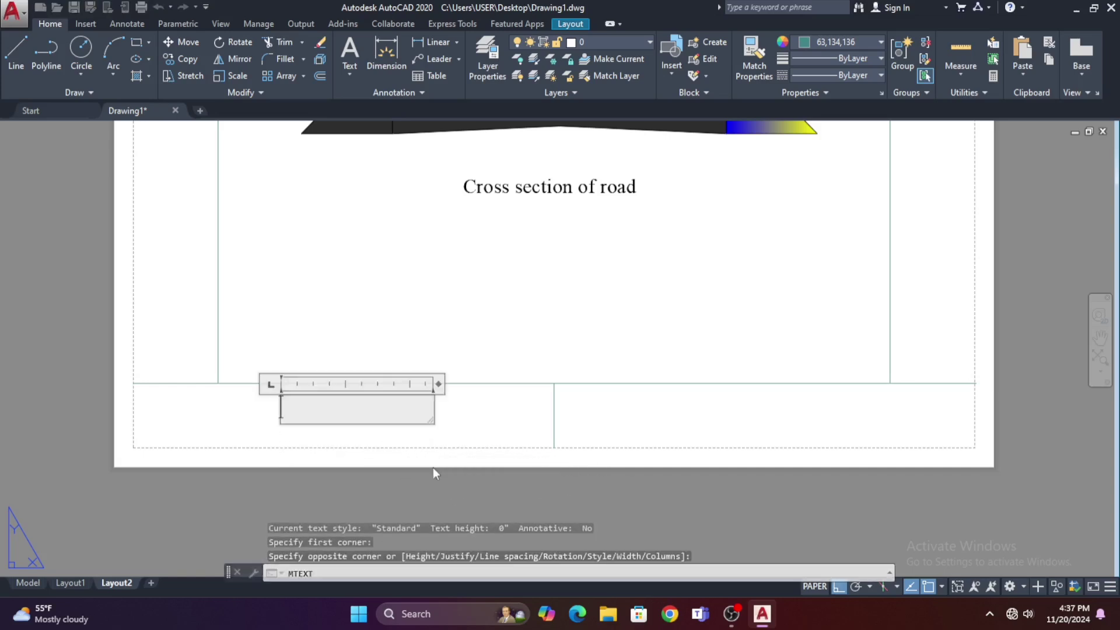
type("Road cross section")
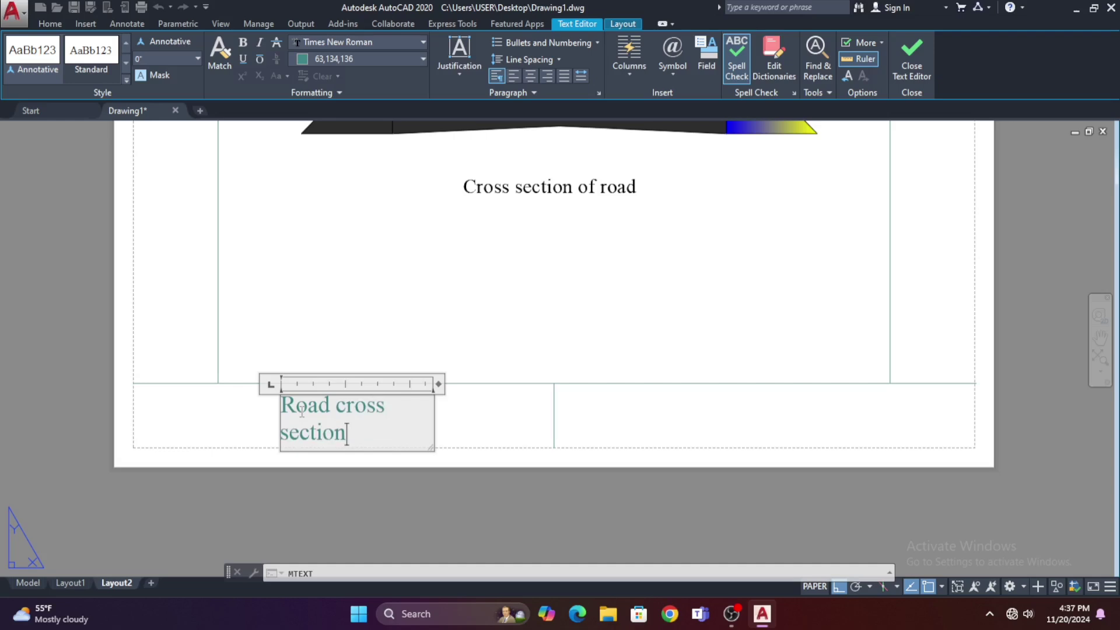
Color the "Road cross section" text red and widen its text box so it fits on one line.
mouse_move(288, 450)
left_mouse_down()
mouse_move(288, 418)
mouse_move(288, 453)
left_mouse_up()
key("ctrl+a")
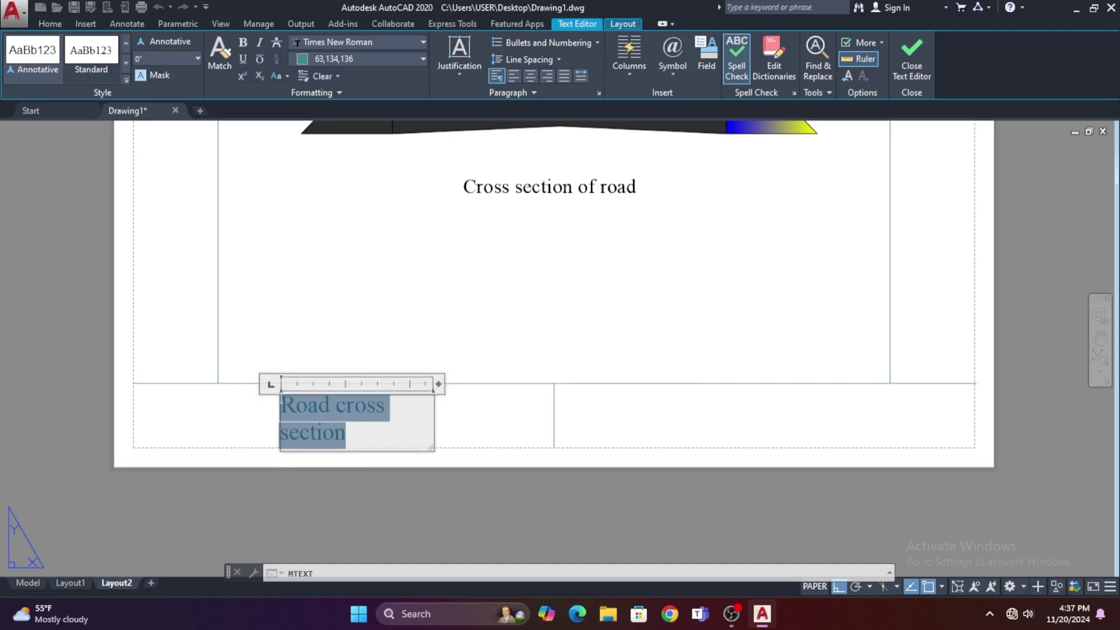
left_click(367, 59)
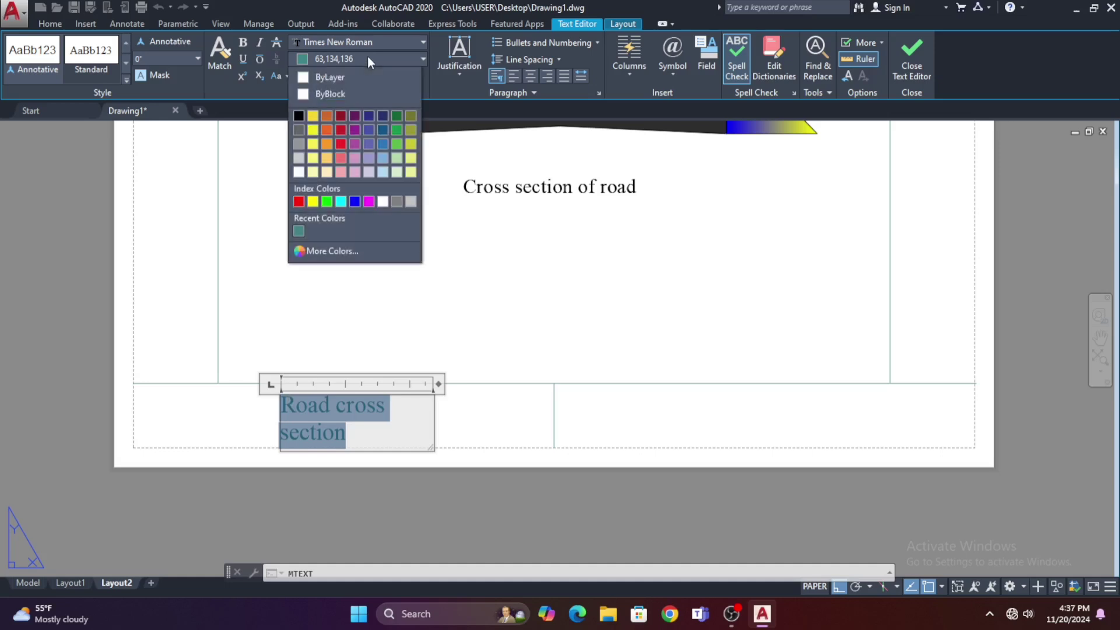
left_click(299, 201)
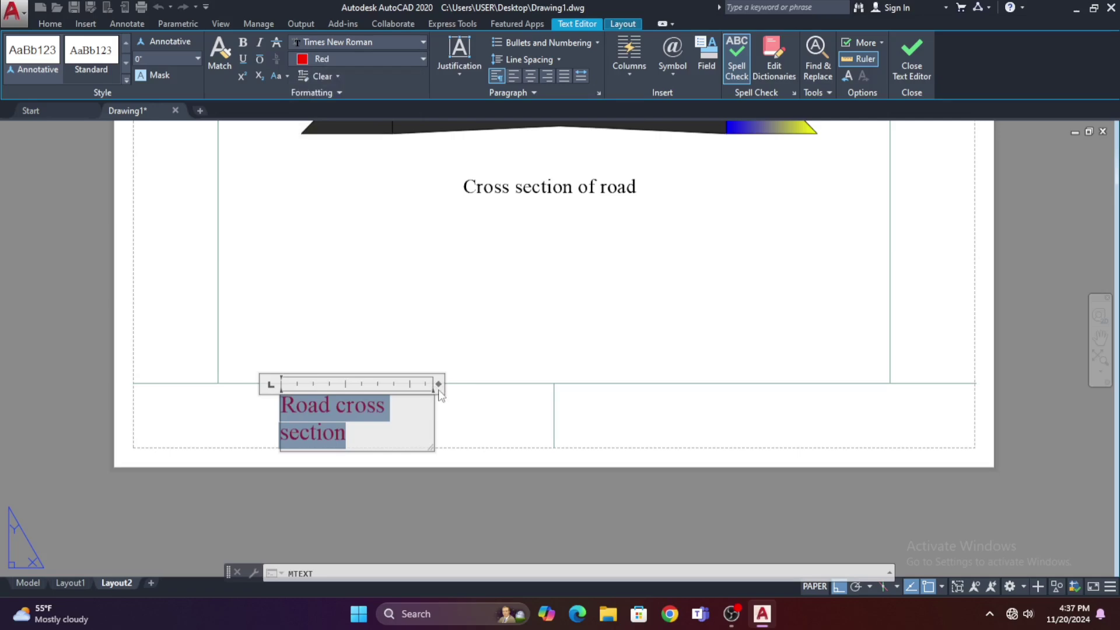
left_click_drag(444, 386, 506, 386)
left_click(604, 413)
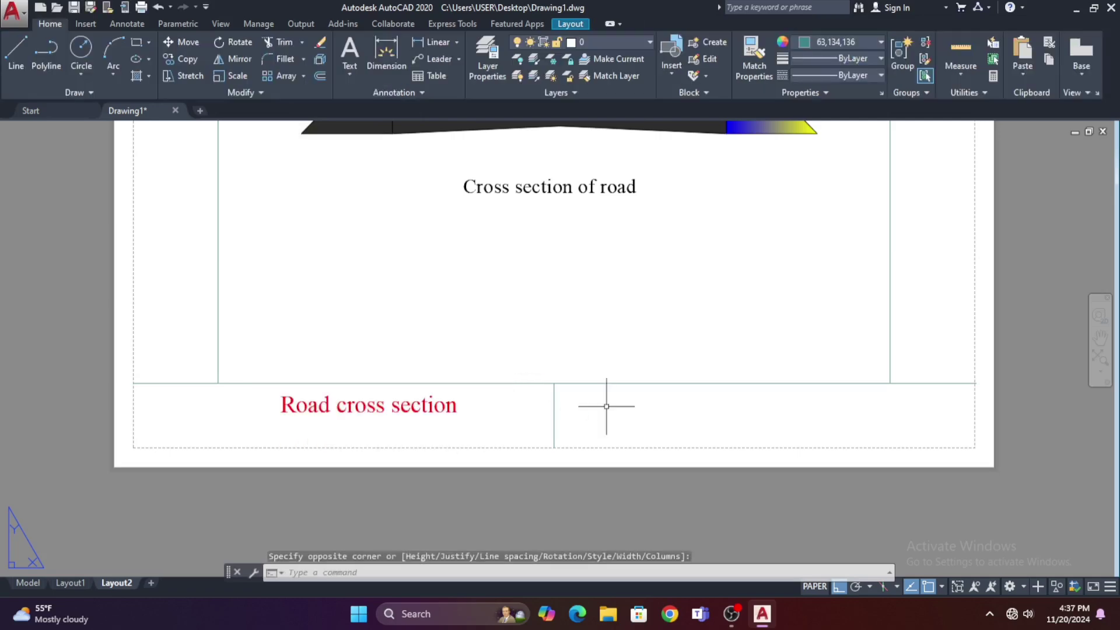
Copy the "Road cross section" text horizontally into the right cell of the title strip.
left_click(466, 406)
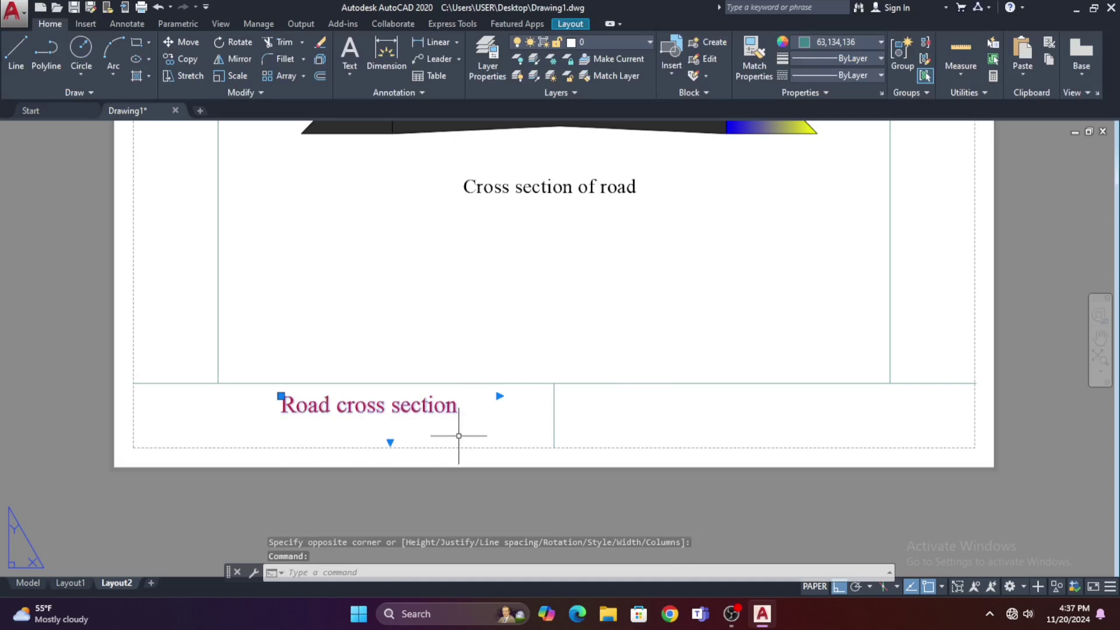
type("o")
key("Return")
left_click(365, 493)
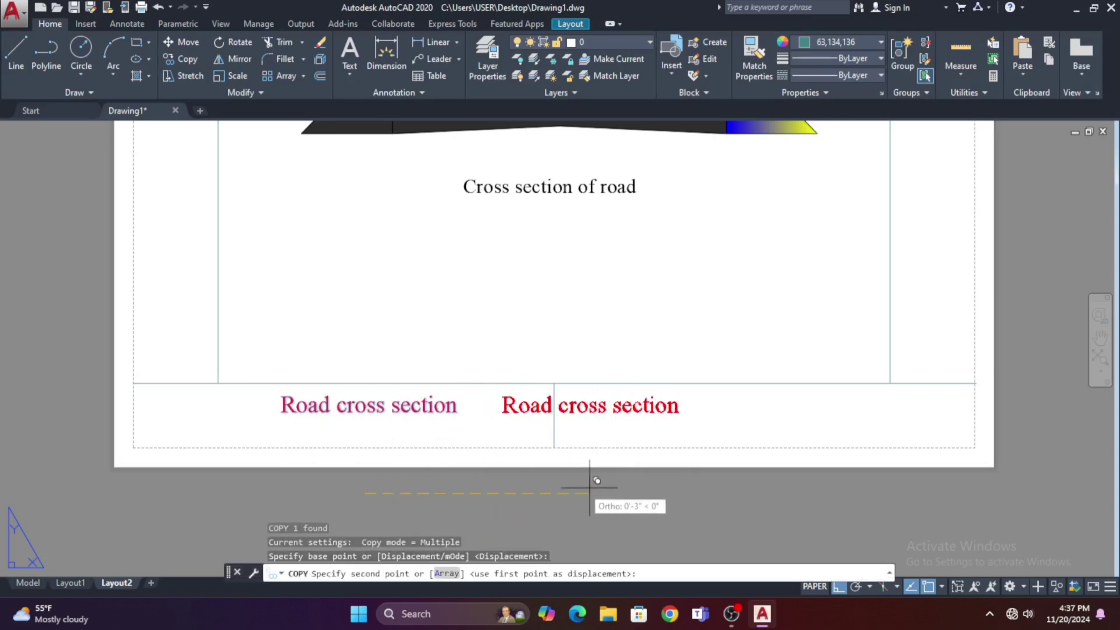
left_click(759, 502)
key("Escape")
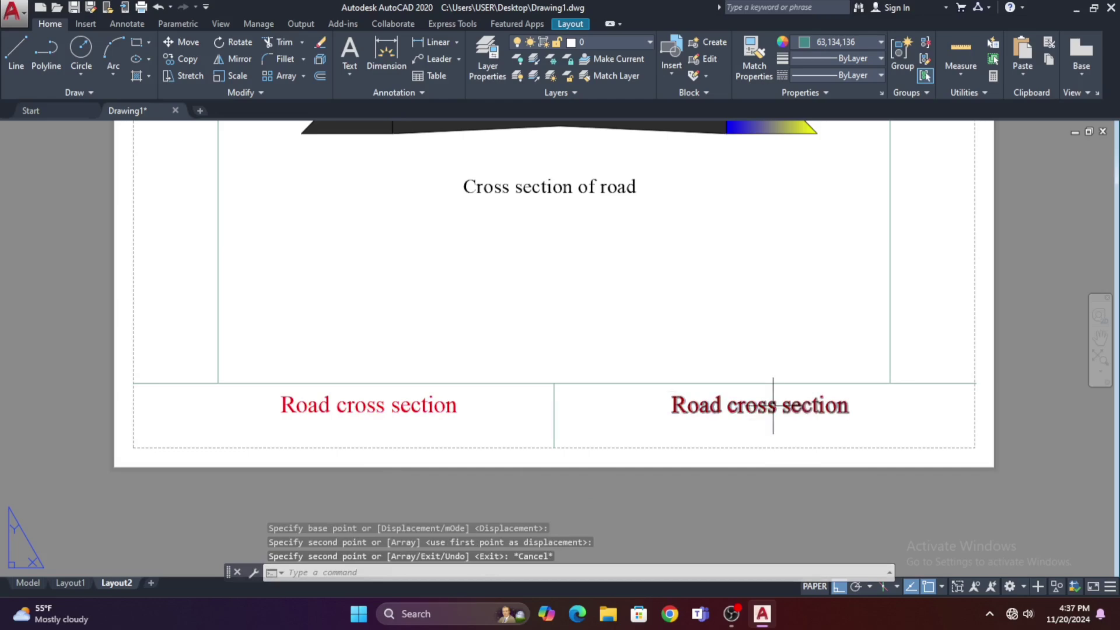
Change the copied text in the right cell to "Drawing 01".
double_click(777, 407)
type("Drawing 01")
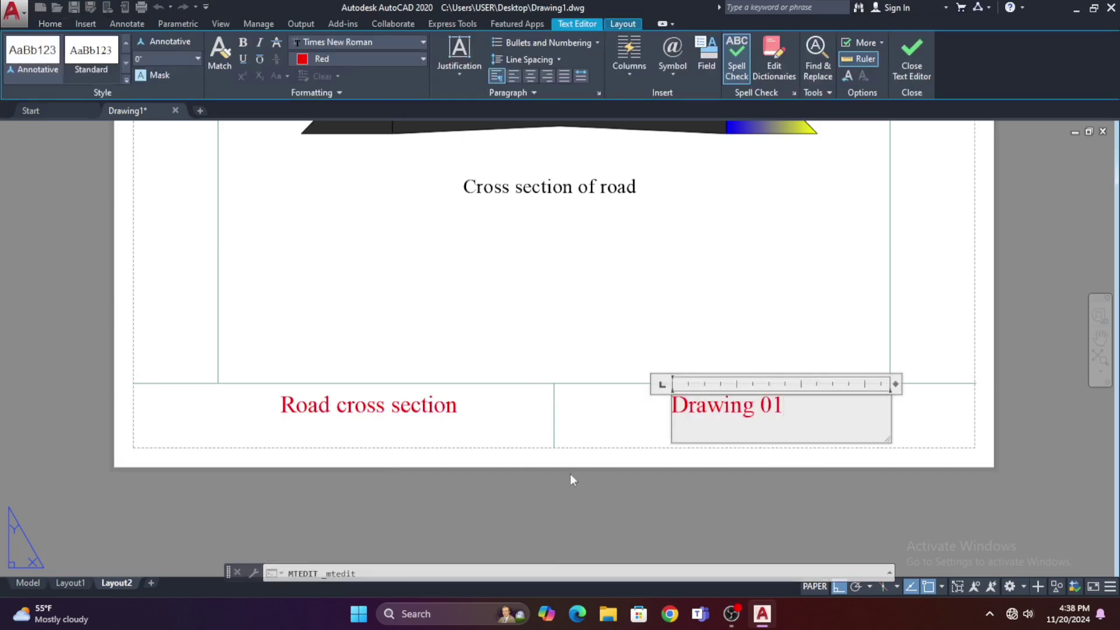
left_click(571, 519)
scroll(572, 496, "down", 5)
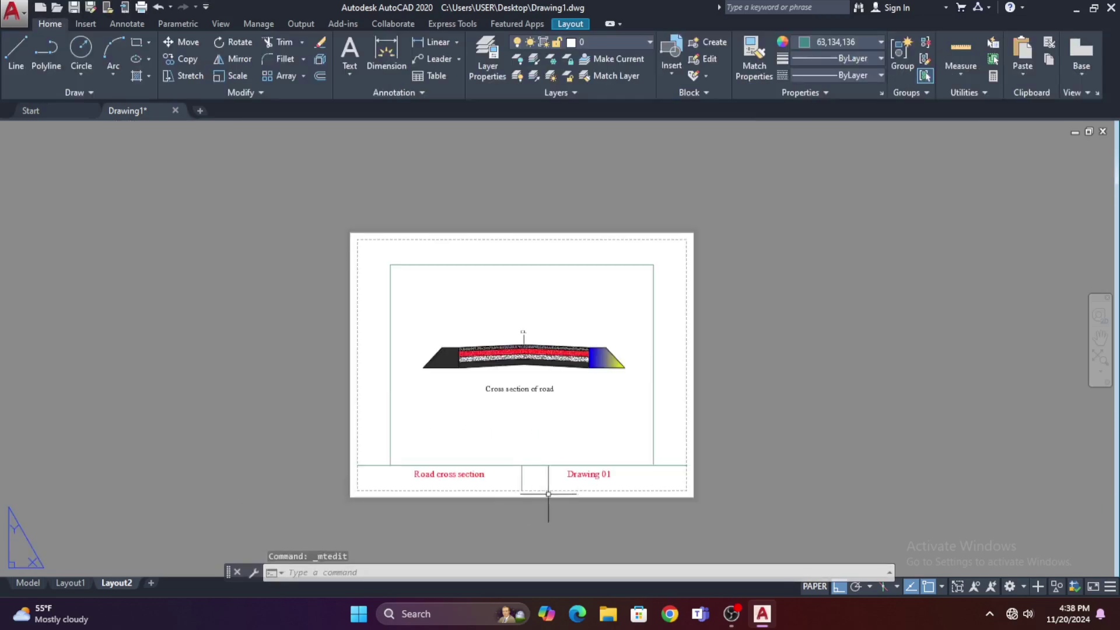
scroll(642, 496, "up", 2)
scroll(782, 397, "down", 2)
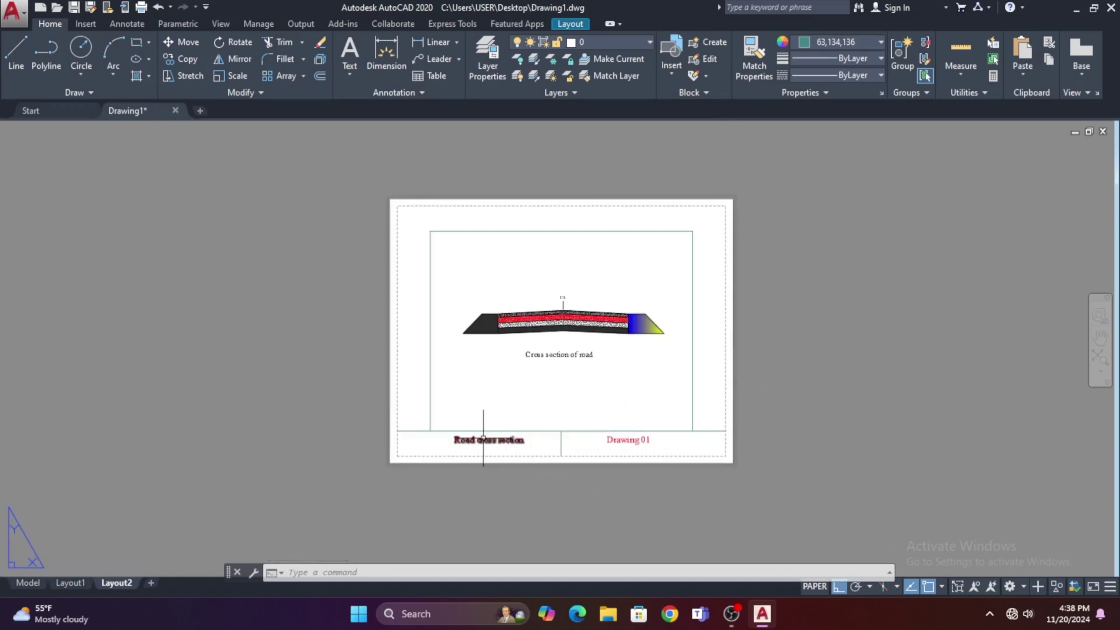
scroll(484, 432, "up", 2)
middle_click_drag(665, 439, 628, 452)
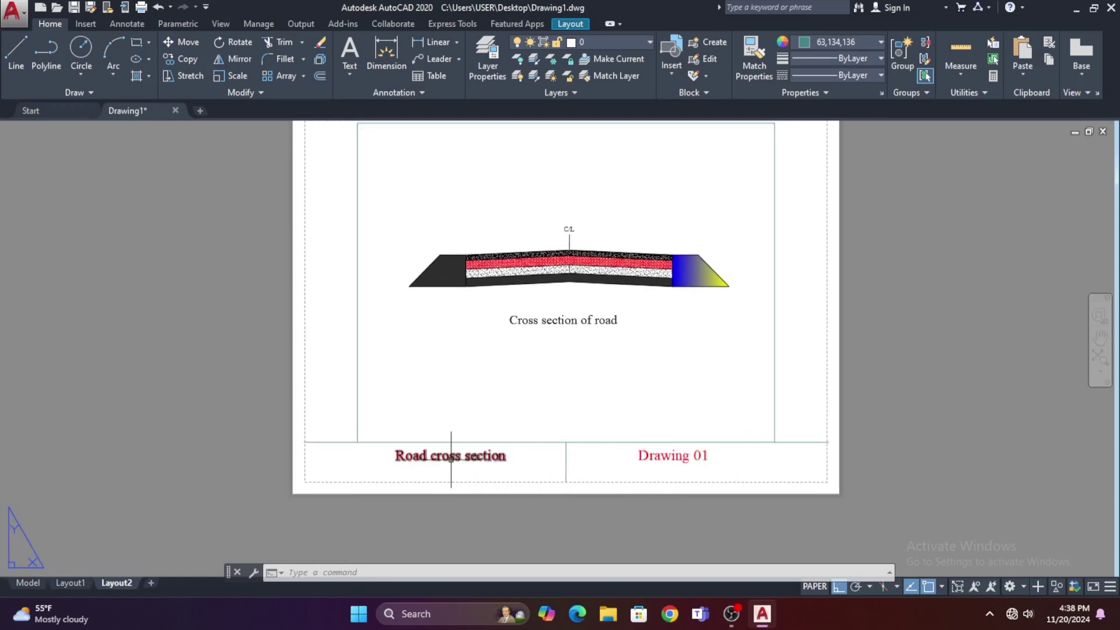
middle_click_drag(449, 468, 460, 465)
middle_click_drag(535, 474, 484, 482)
middle_click_drag(487, 425, 471, 403)
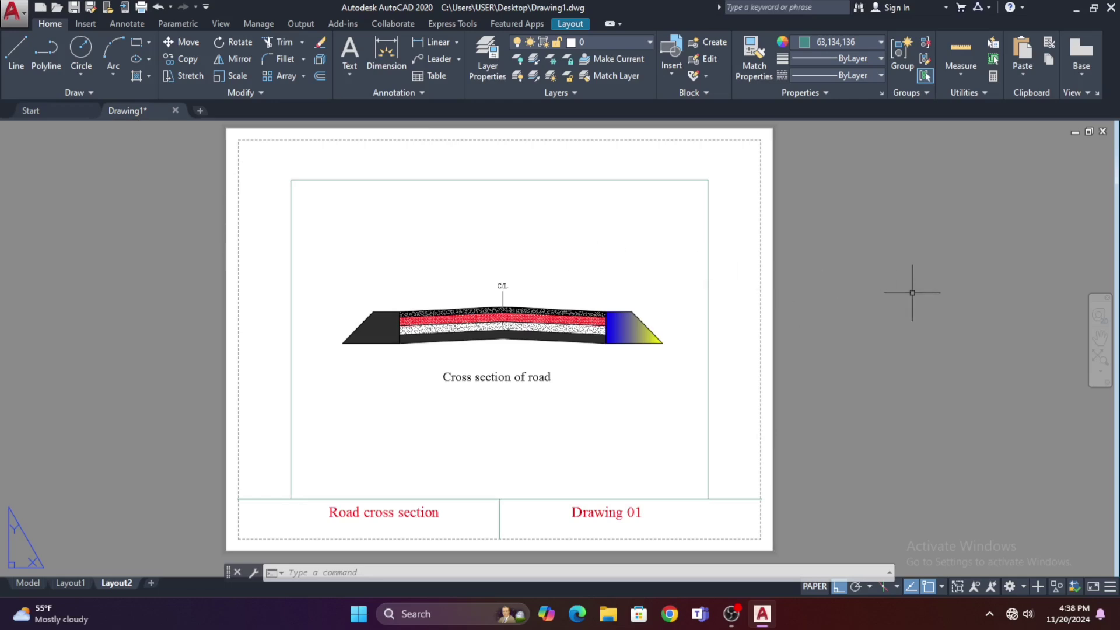
Set up a single-sheet plot of Layout2 with Microsoft Print to PDF as the plotter and preview it.
key("ctrl+p")
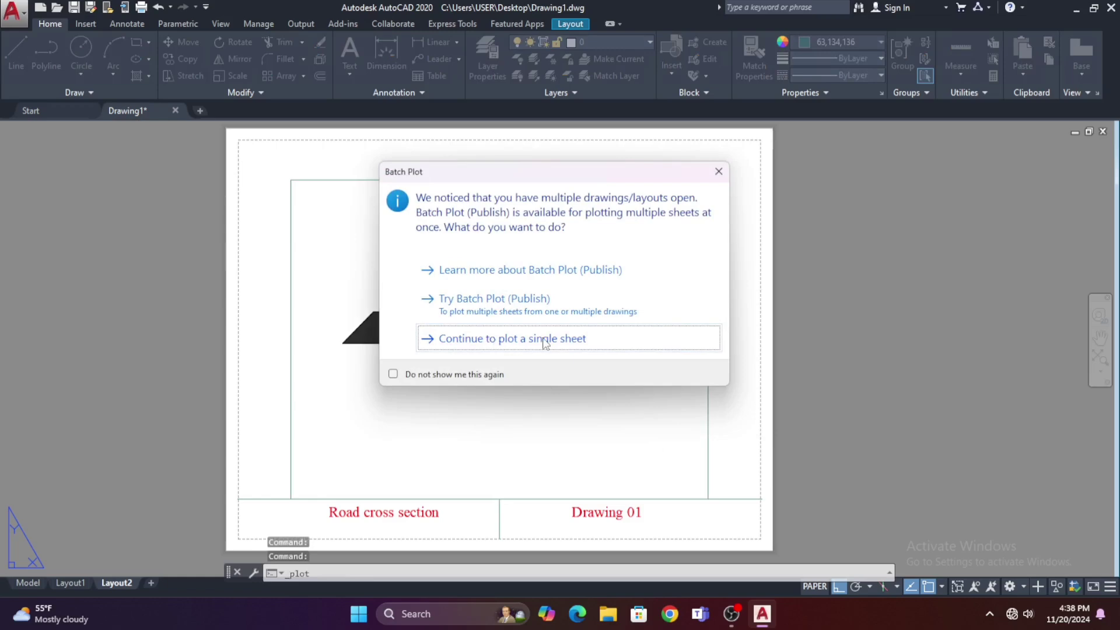
left_click(520, 340)
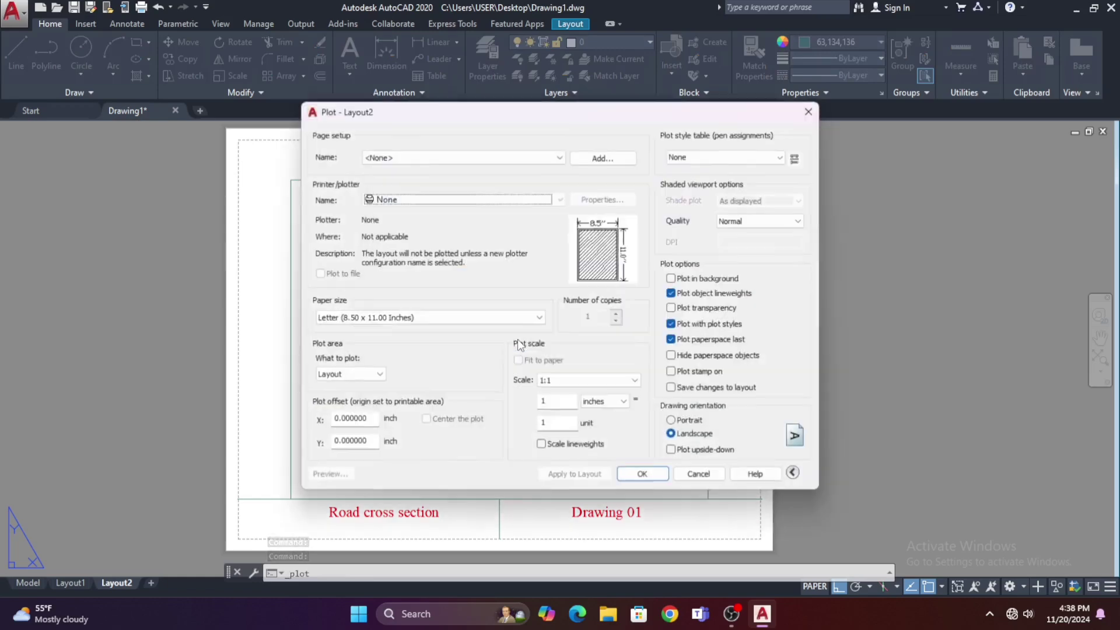
left_click(500, 199)
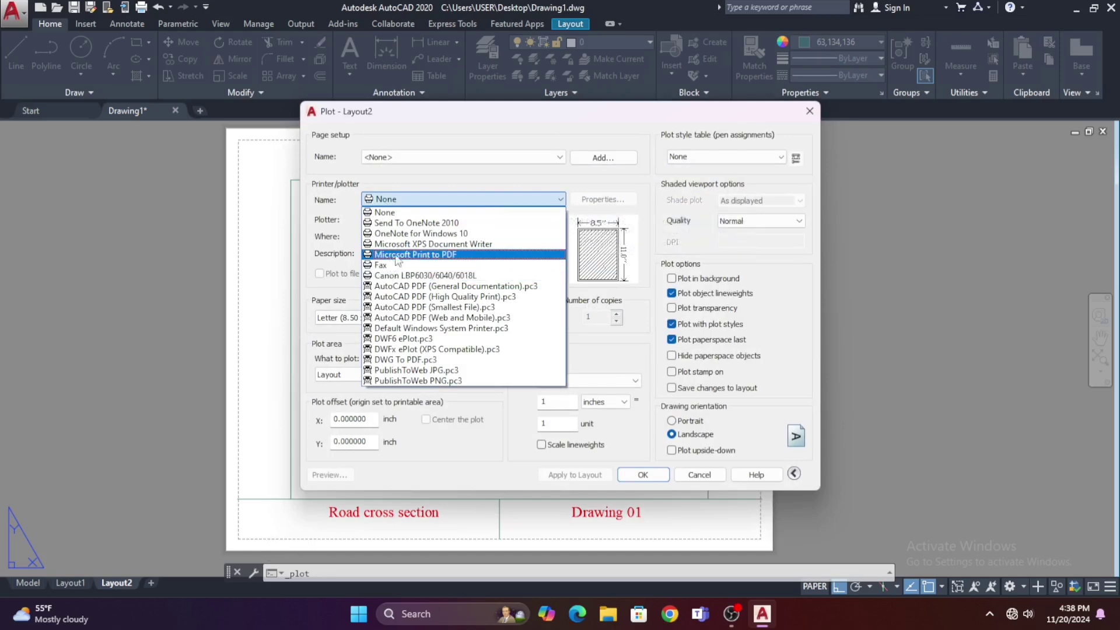
left_click(409, 255)
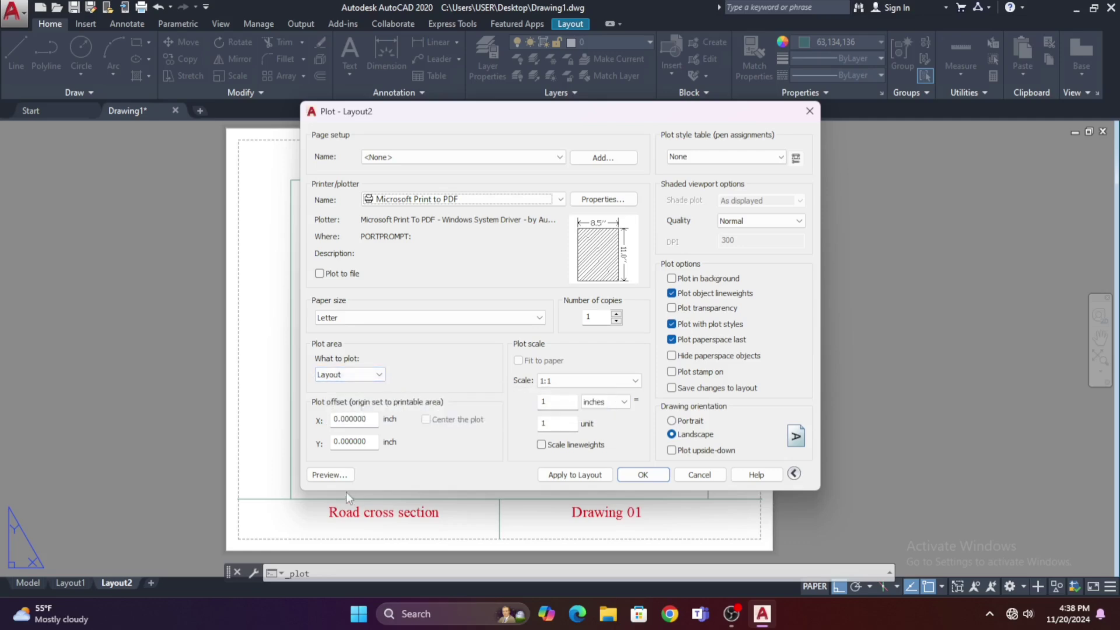
left_click(330, 475)
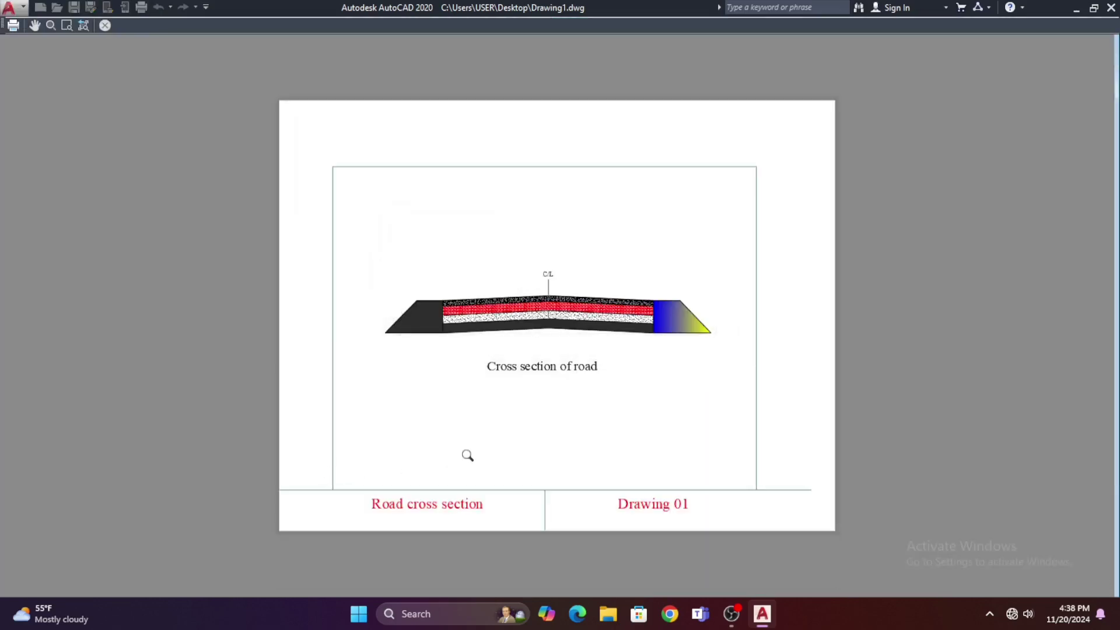